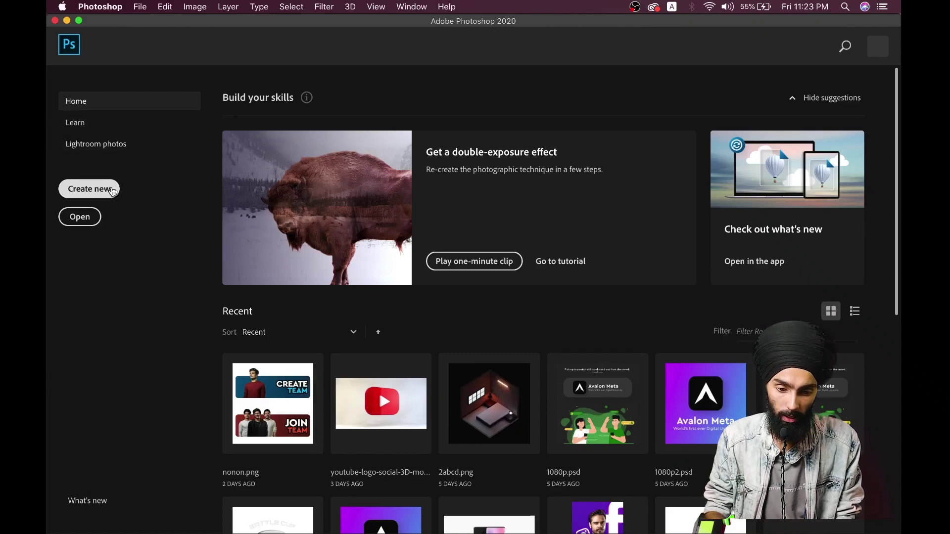
Create a new 1080 by 1080 pixel RGB document with 16 bit depth, named profilepicture.
left_click(111, 190)
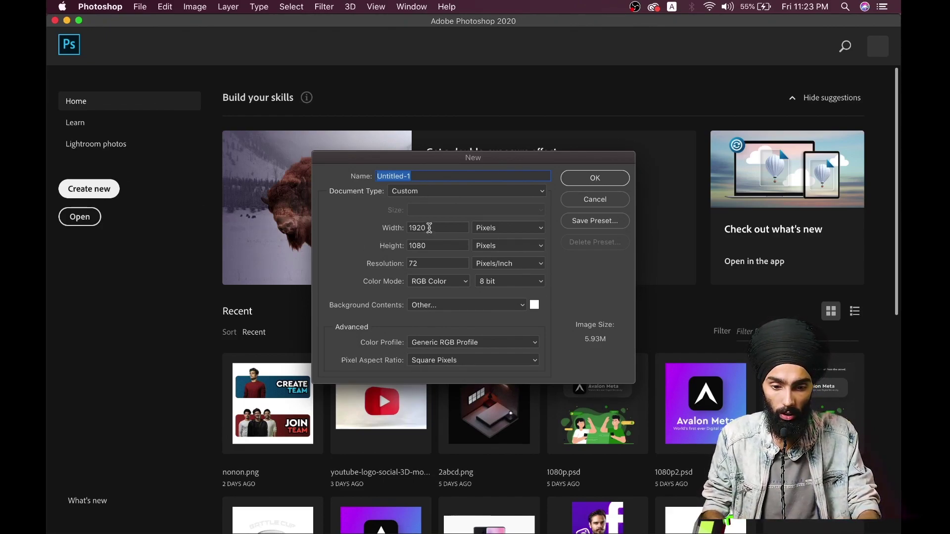
double_click(428, 228)
type("1080")
double_click(427, 244)
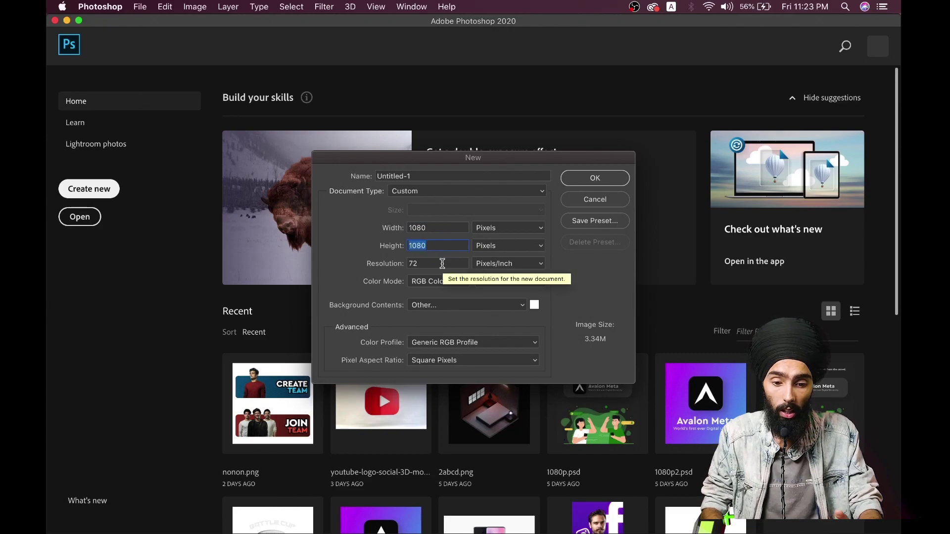
left_click(519, 282)
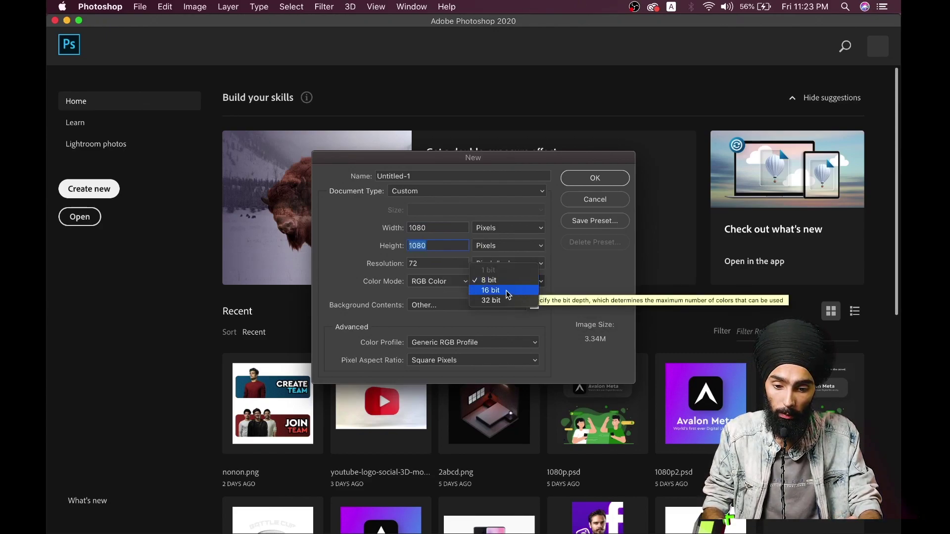
left_click(505, 290)
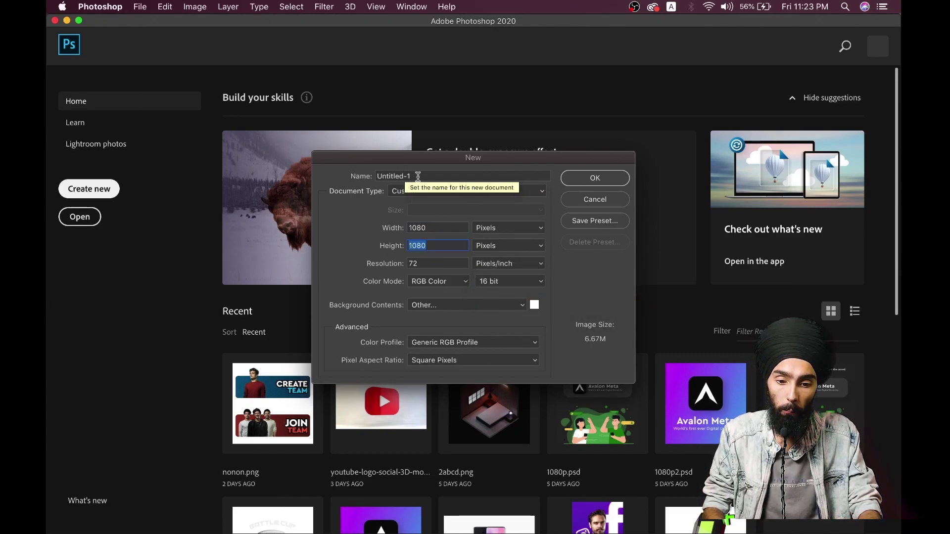
left_click(418, 178)
type("profilepicture")
left_click(606, 181)
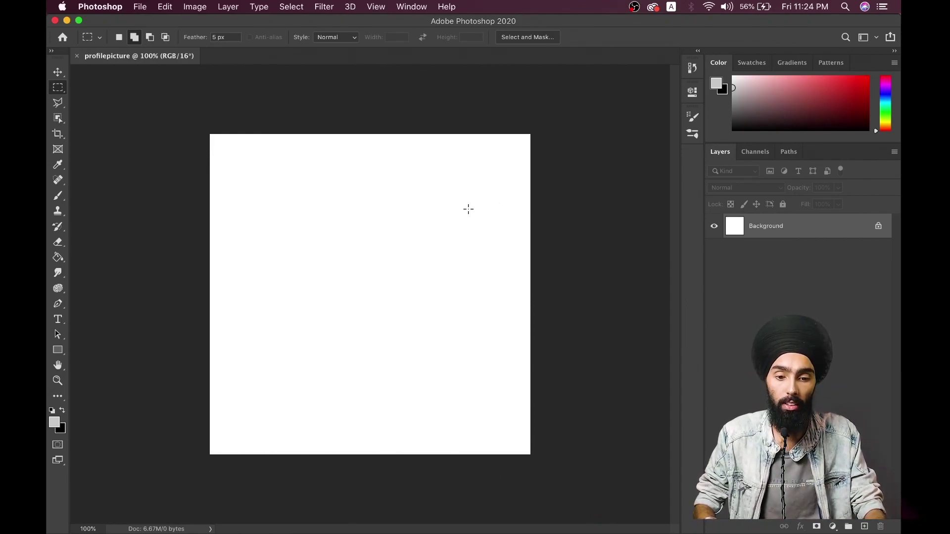
Switch to Finder, select the smiling man's portrait photo in the Downloads folder and preview it.
key("super+0")
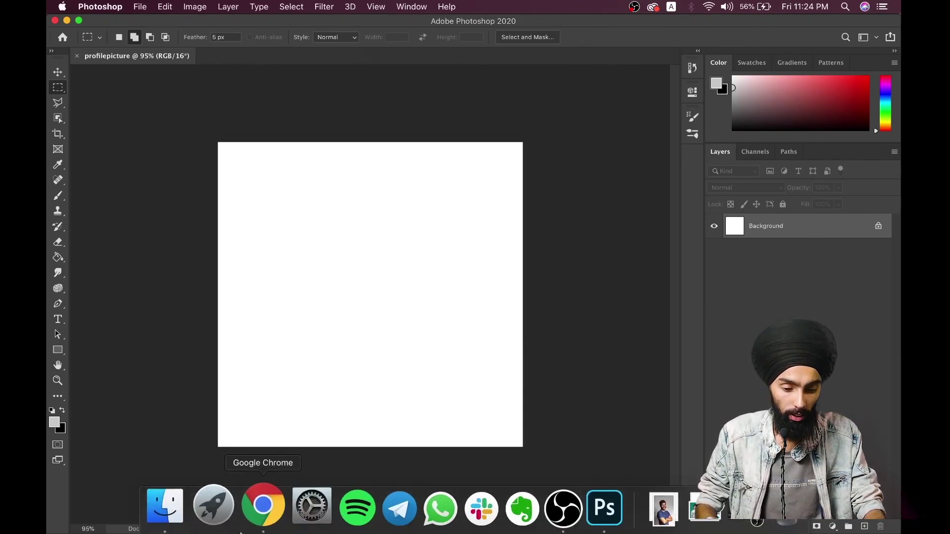
left_click(176, 507)
left_click(286, 199)
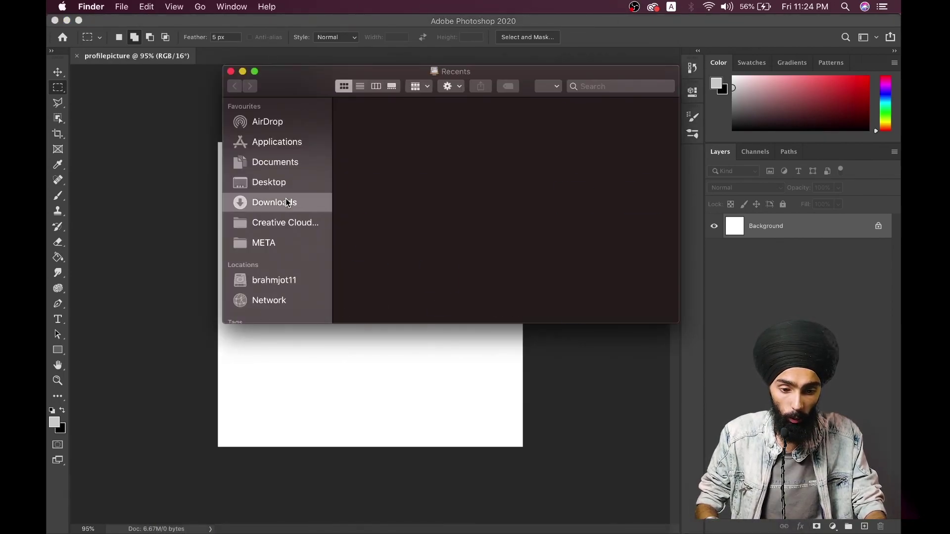
left_click(372, 131)
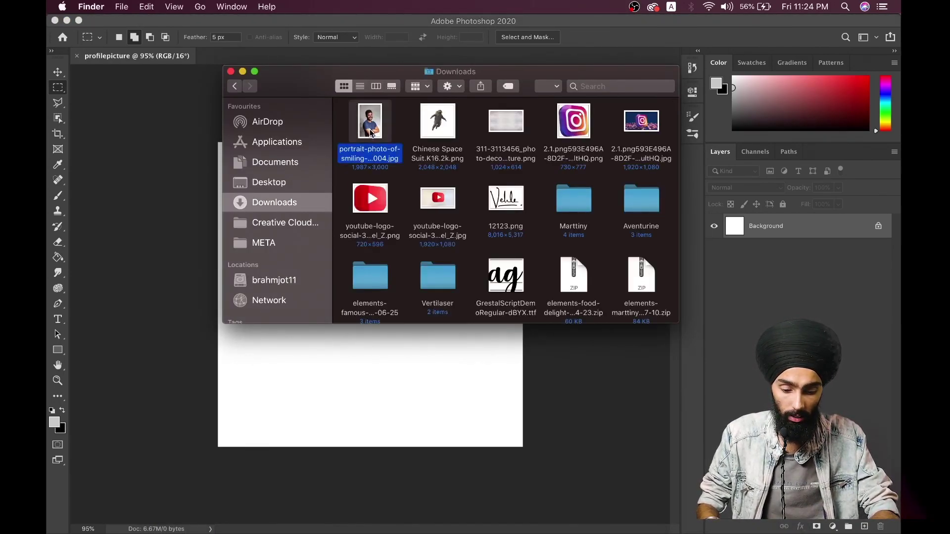
key("space")
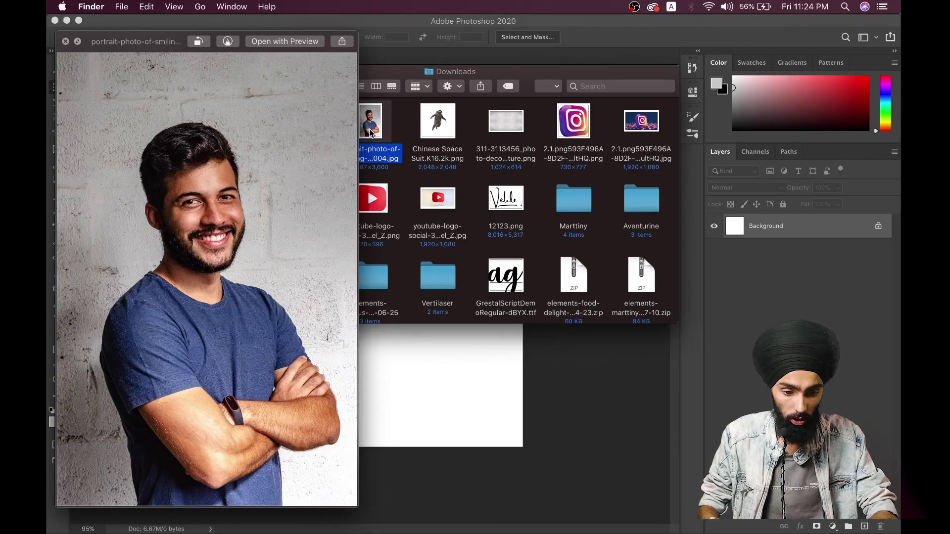
key("space")
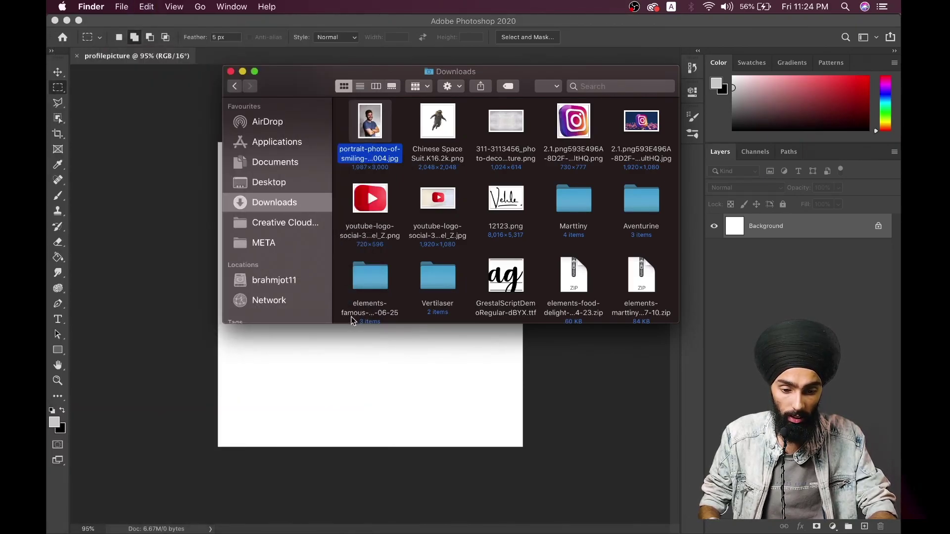
Return to Photoshop and paste the portrait photo into the profilepicture document, accepting the color profile conversion.
left_click(343, 382)
left_click(58, 73)
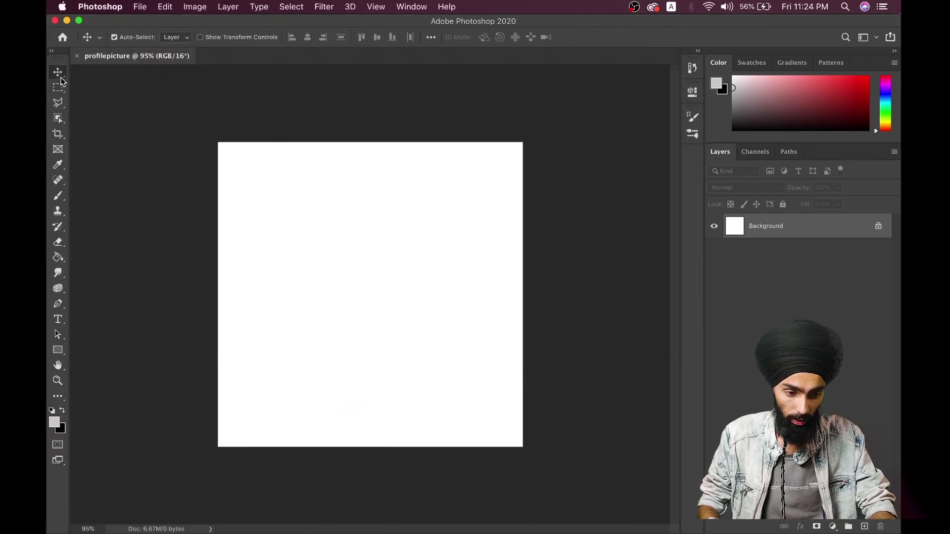
key("super+v")
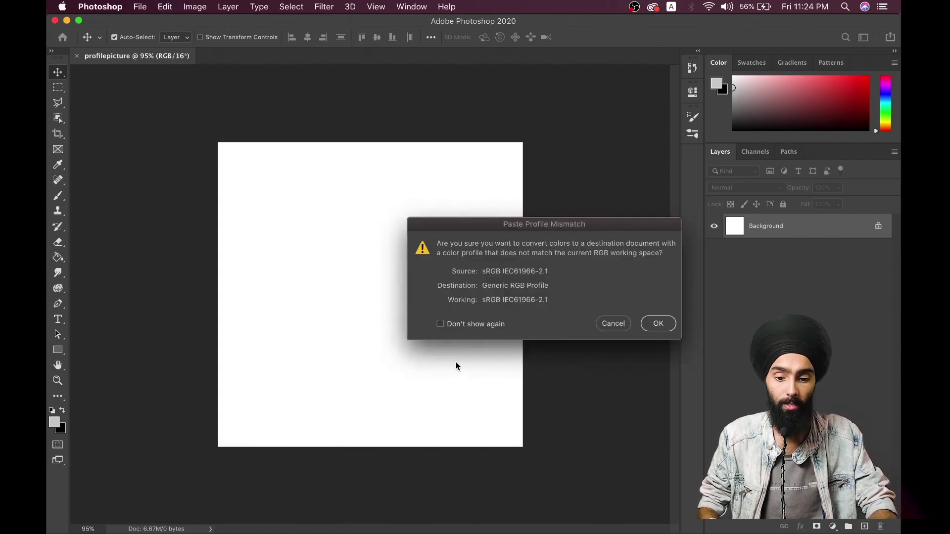
left_click(655, 324)
Scale the pasted portrait down and move it up so the man's head and shoulders fill the square canvas.
scroll(455, 319, "down", 3)
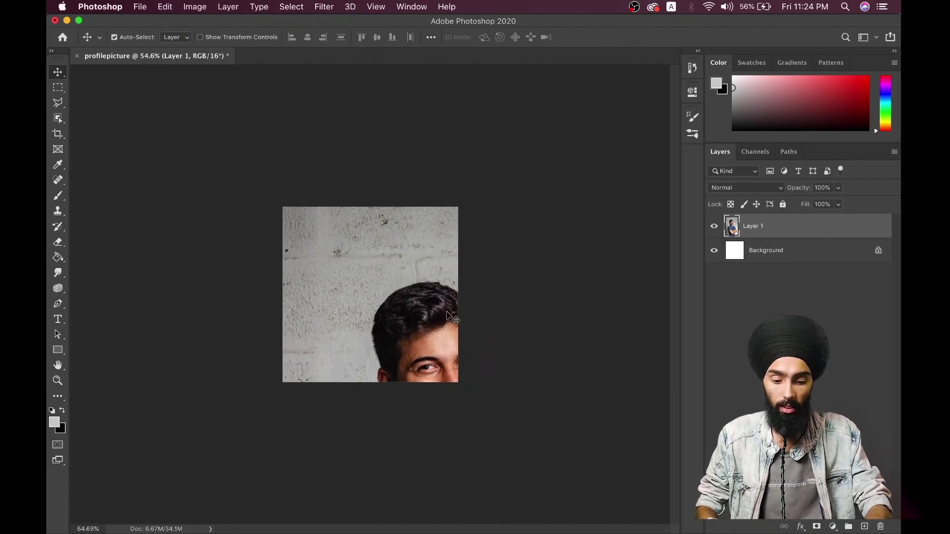
key("super+t")
scroll(555, 417, "down", 2)
left_click_drag(552, 419, 407, 347)
scroll(407, 349, "up", 1)
key("Return")
scroll(406, 349, "up", 2)
scroll(406, 349, "up", 2)
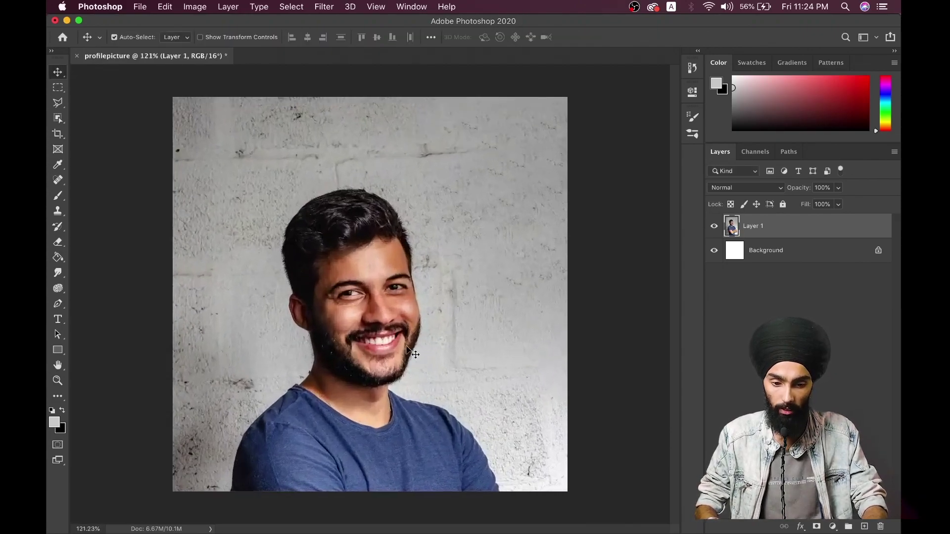
left_click_drag(409, 377, 409, 346)
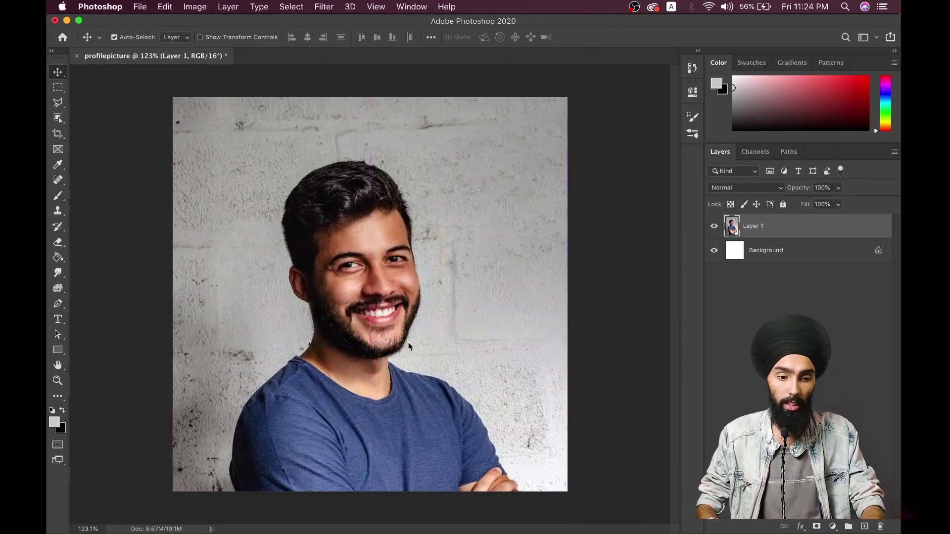
Switch to Chrome, open Instagram, search for "design" and open the designspective profile.
left_click(252, 525)
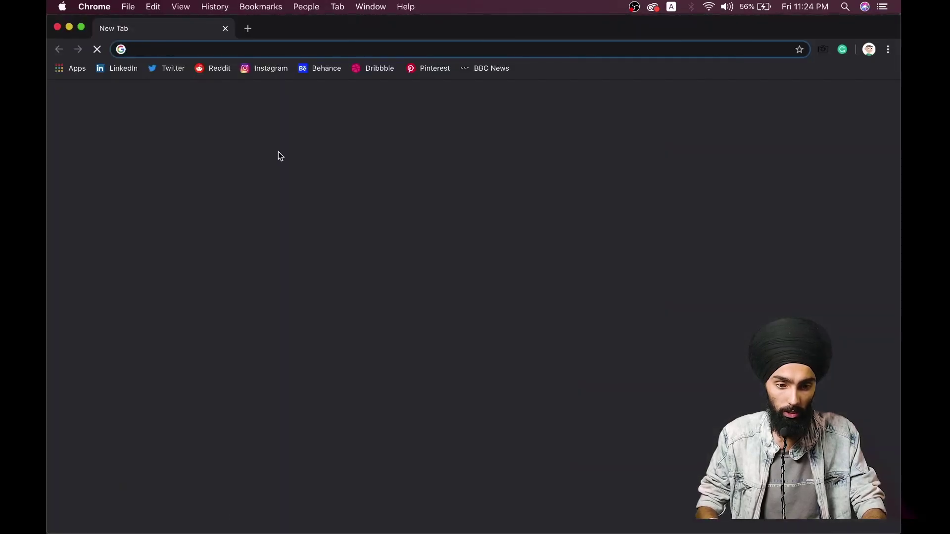
left_click(257, 68)
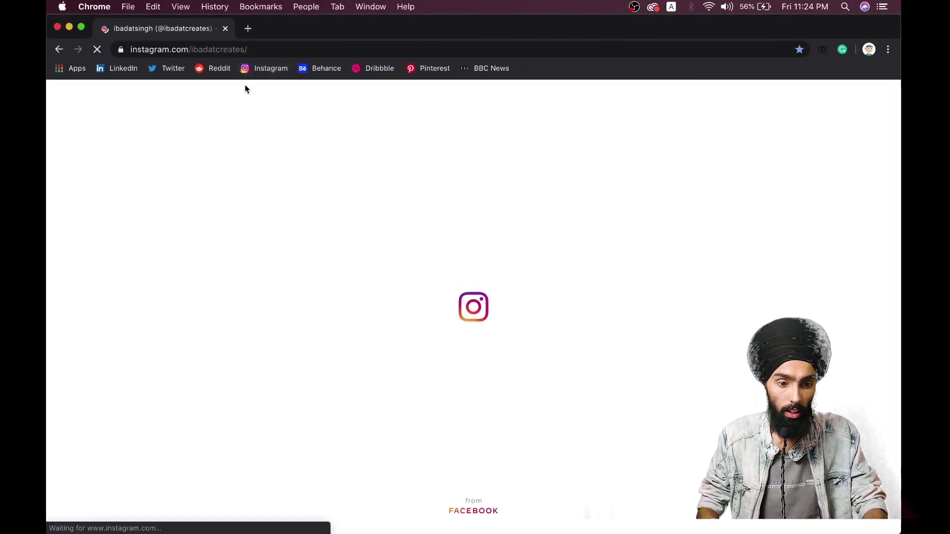
left_click(448, 95)
type("de")
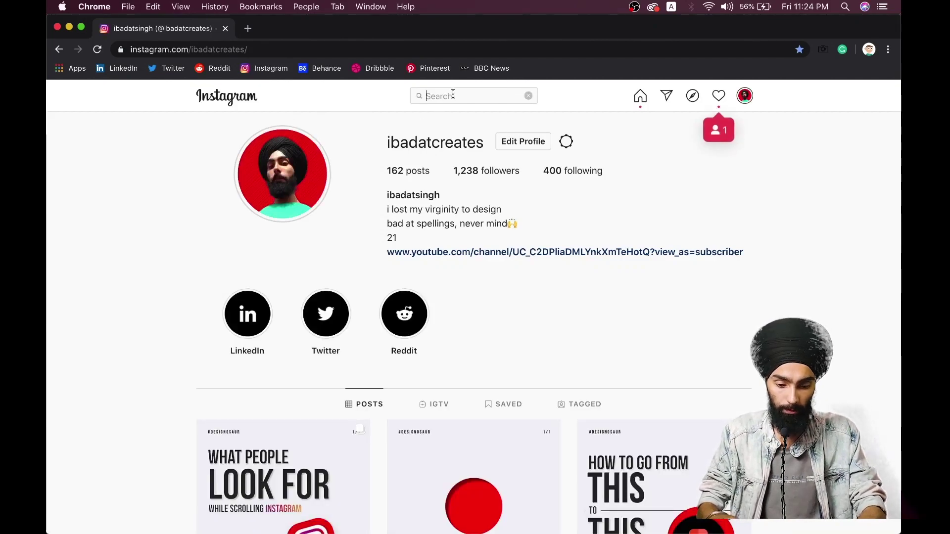
type("sign")
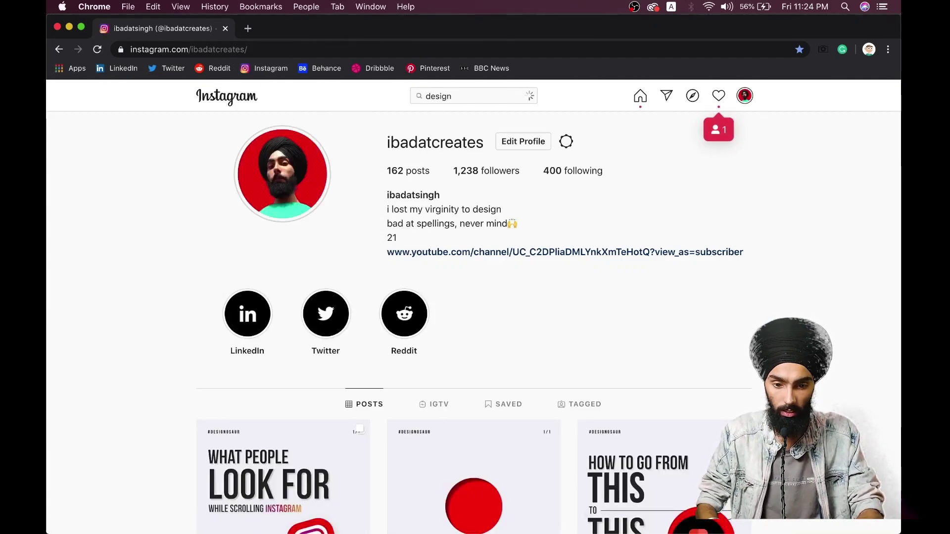
left_click(487, 129)
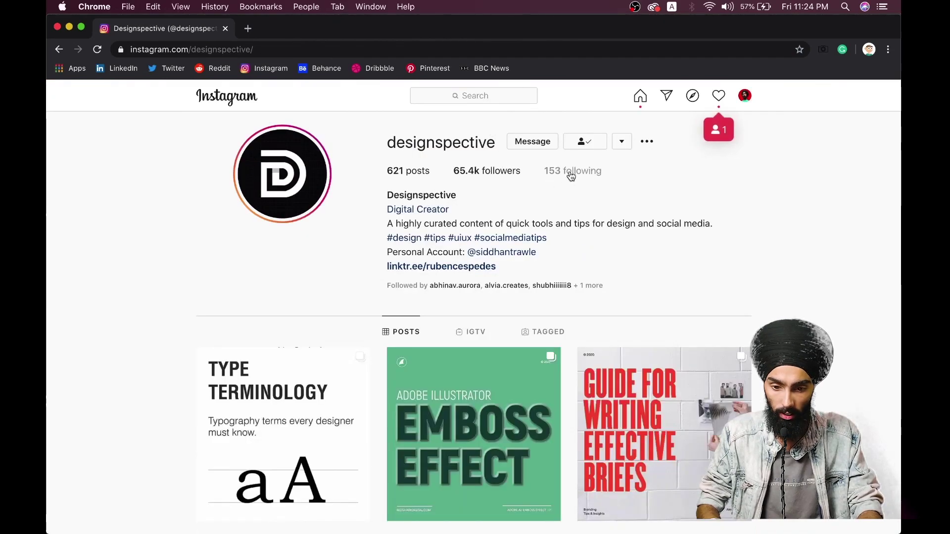
Browse the accounts that designspective follows to examine how their profile pictures are styled, and close the list.
left_click(570, 172)
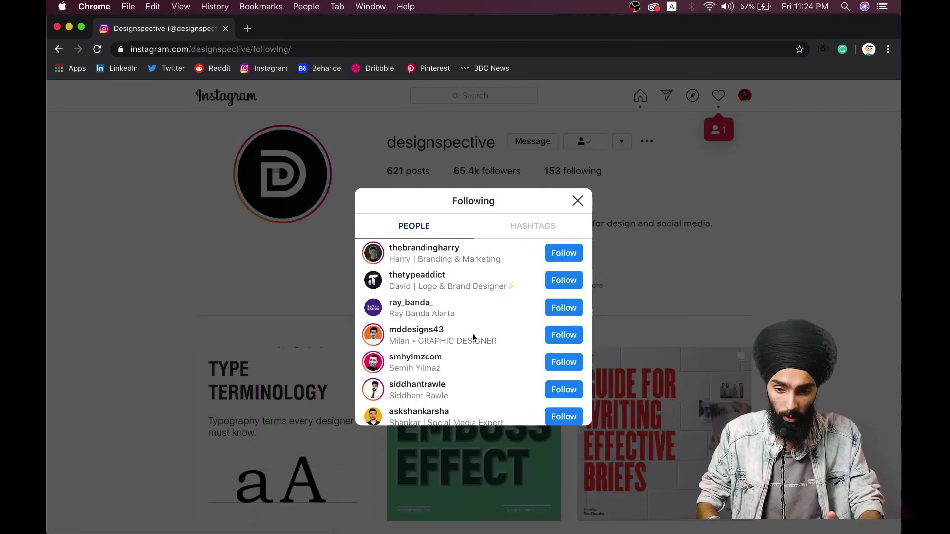
scroll(471, 337, "down", 3)
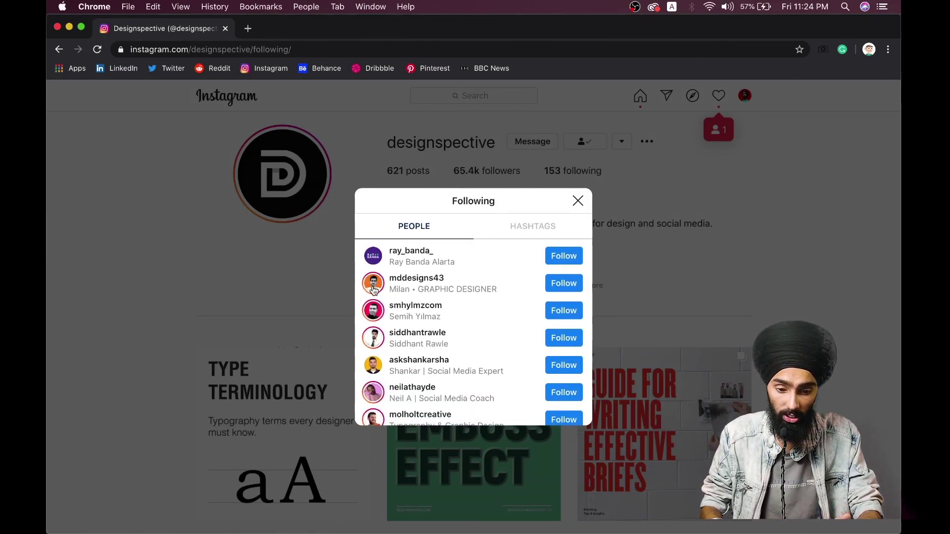
scroll(373, 289, "down", 4)
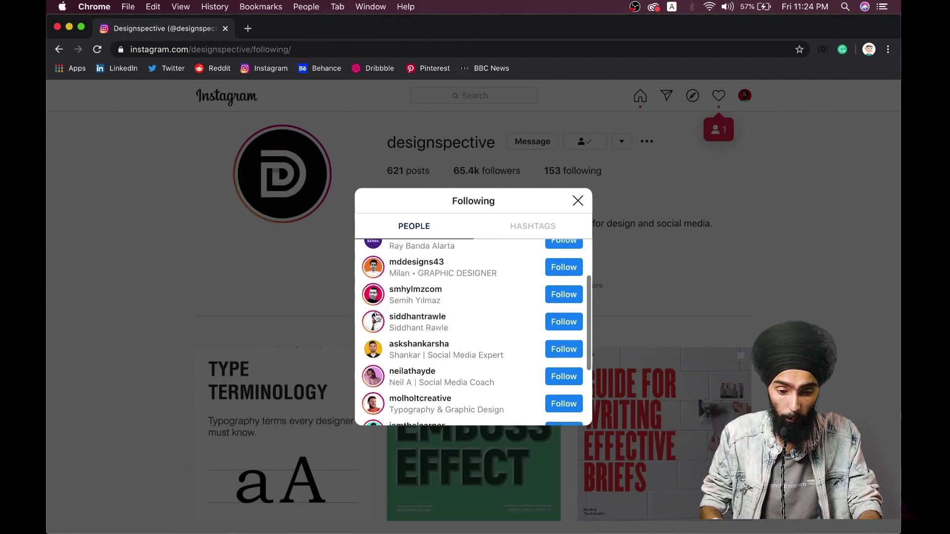
scroll(374, 282, "down", 2)
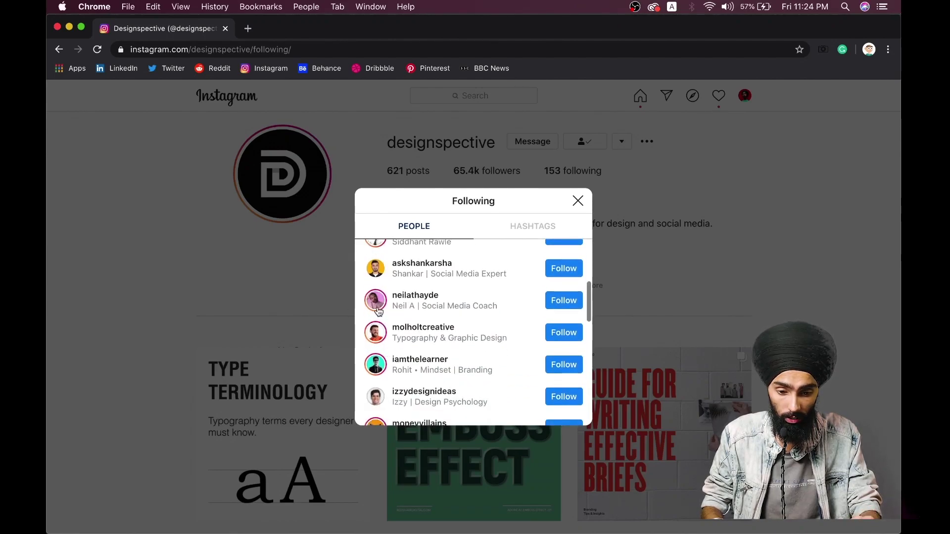
scroll(389, 340, "down", 2)
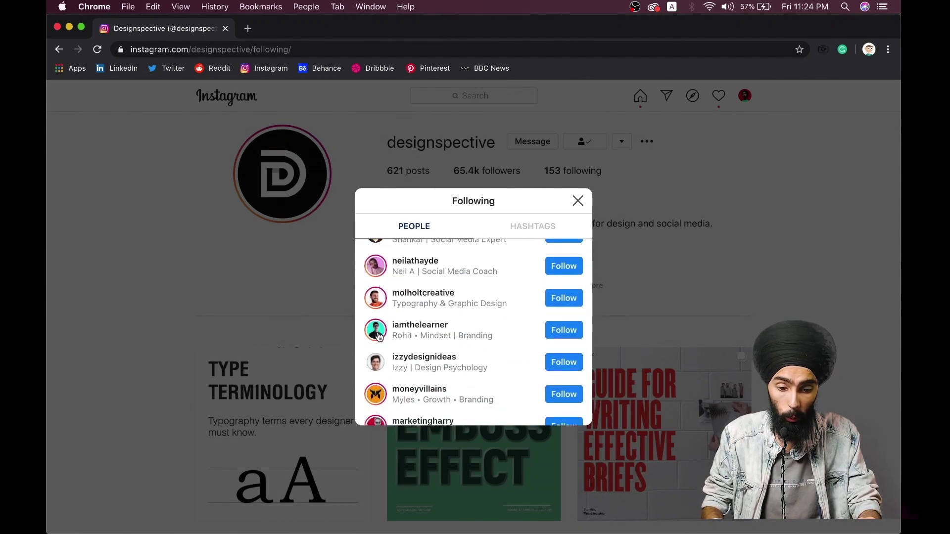
scroll(391, 367, "down", 2)
scroll(386, 369, "down", 5)
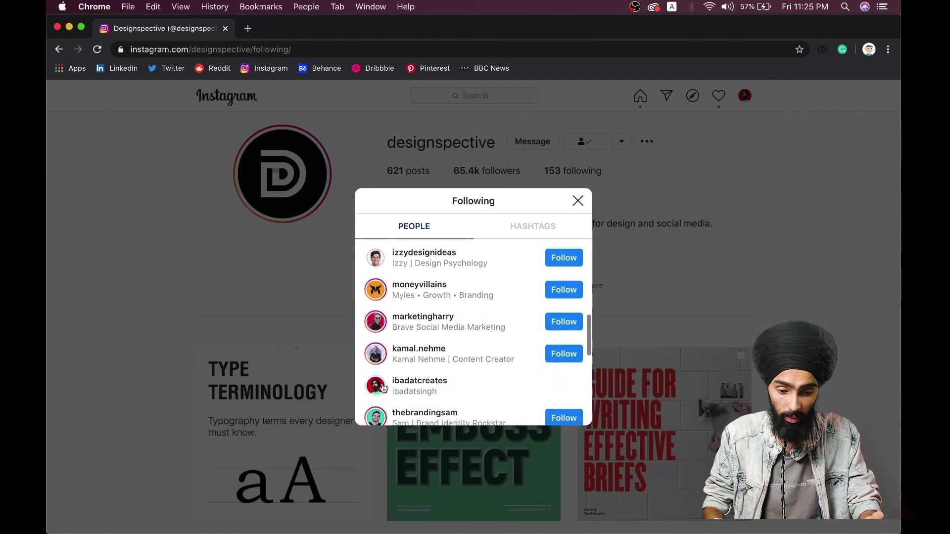
scroll(378, 371, "down", 3)
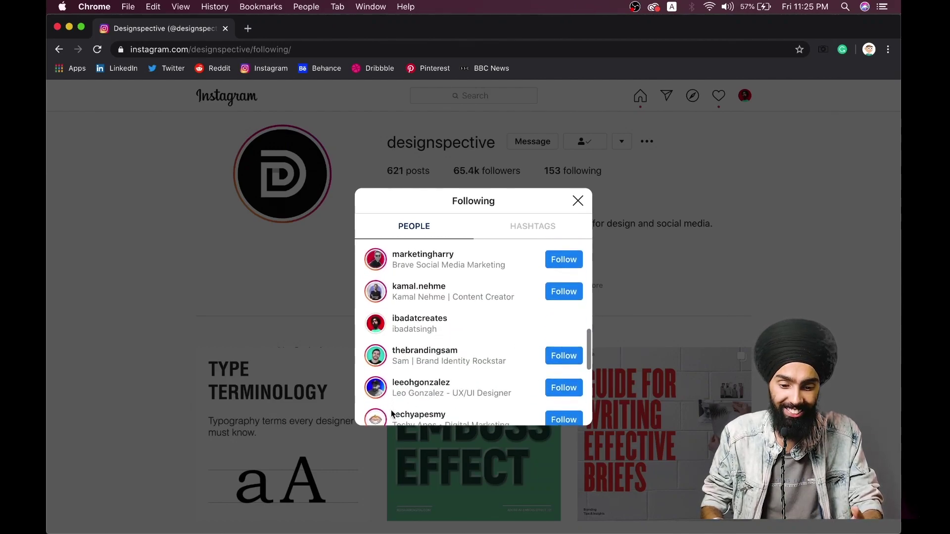
scroll(382, 369, "down", 4)
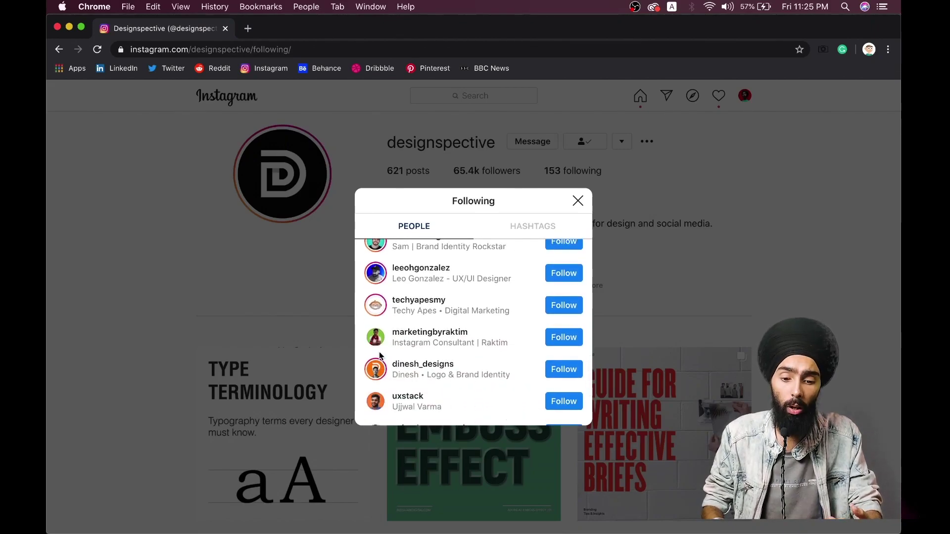
left_click(578, 201)
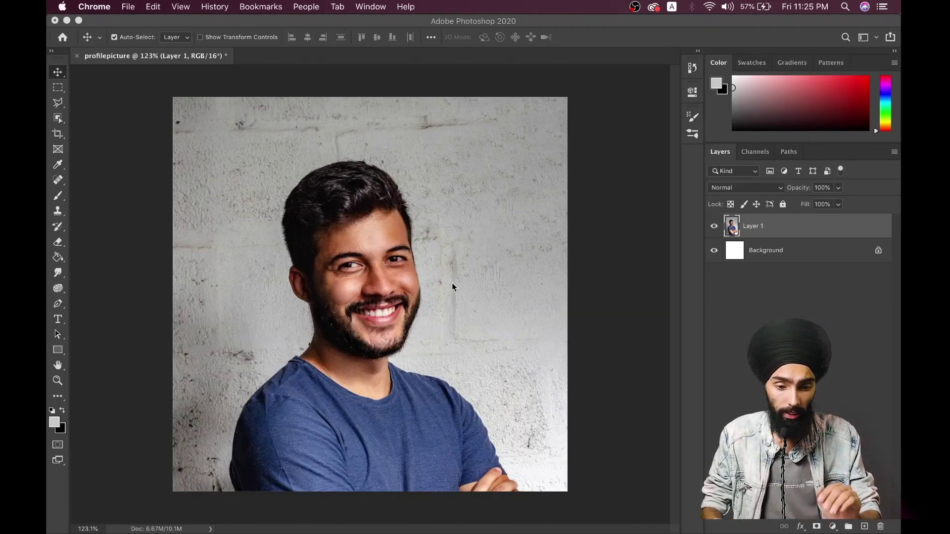
Switch back to Photoshop and activate the Pen tool in Path mode for tracing the man in the portrait.
left_click(452, 287)
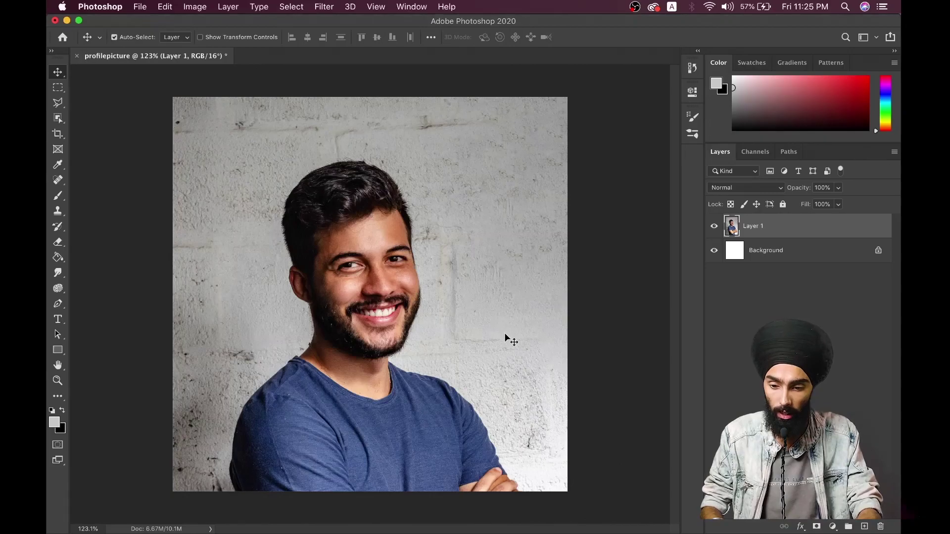
scroll(504, 336, "down", 3)
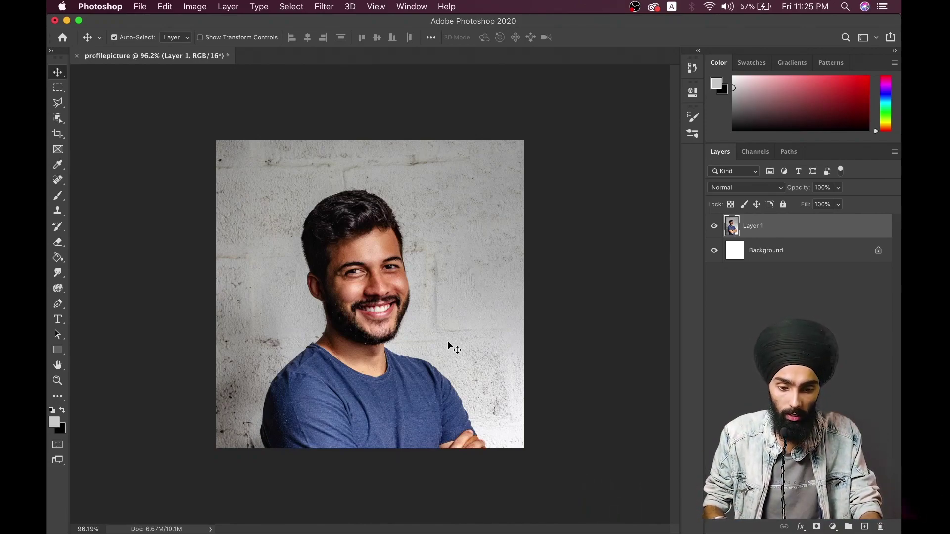
scroll(447, 341, "up", 5)
scroll(447, 341, "up", 3)
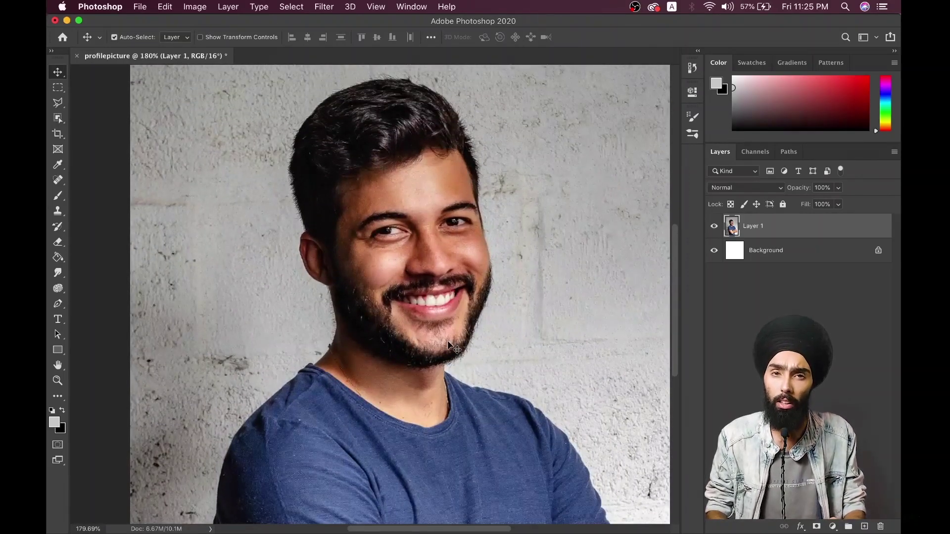
scroll(448, 341, "right", 2)
scroll(448, 345, "down", 1)
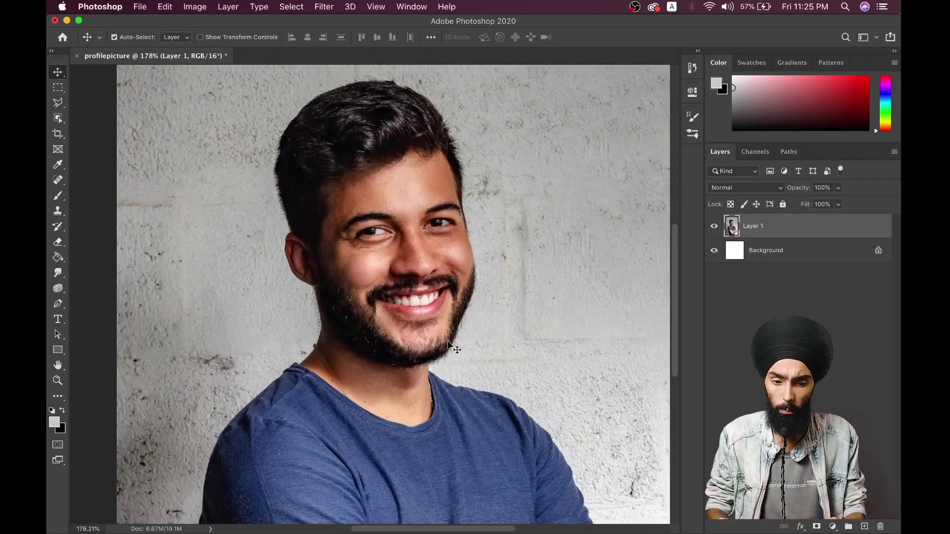
left_click(58, 302)
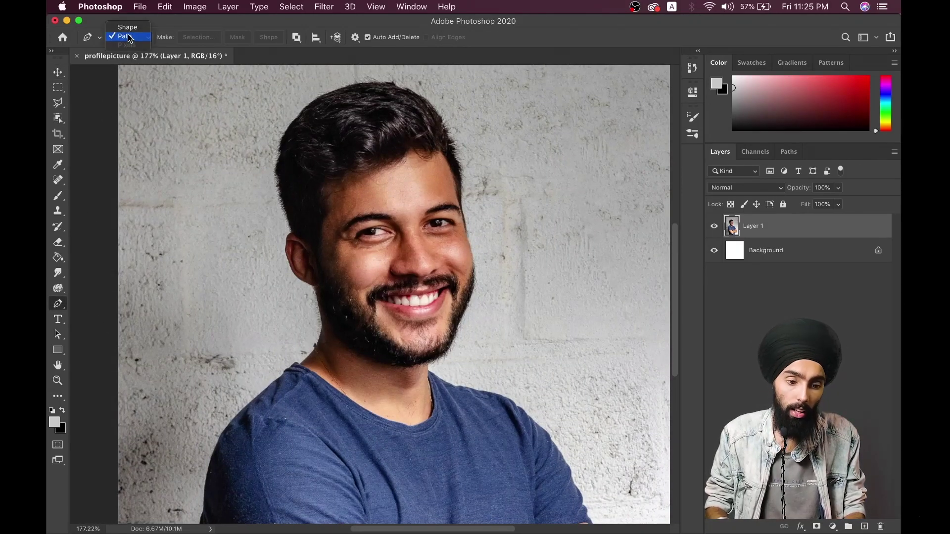
left_click(128, 36)
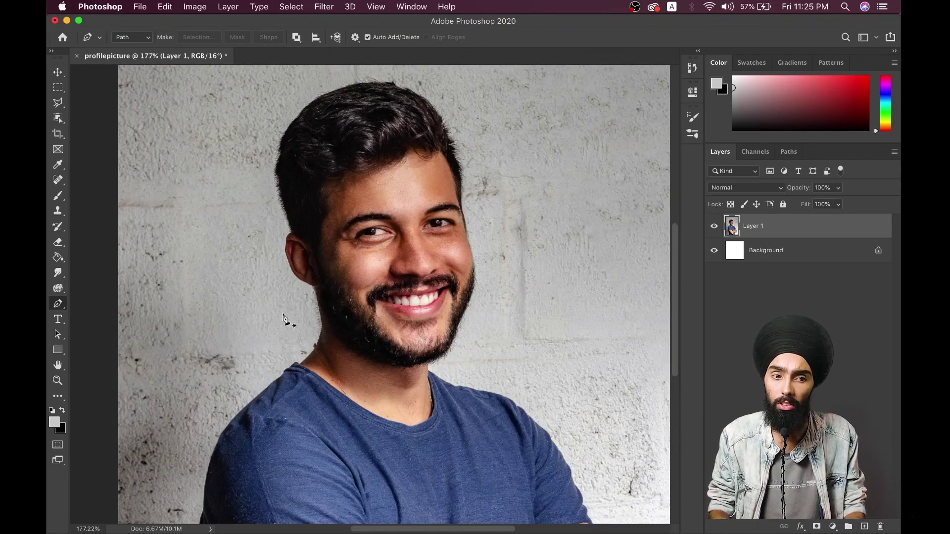
scroll(286, 319, "down", 3)
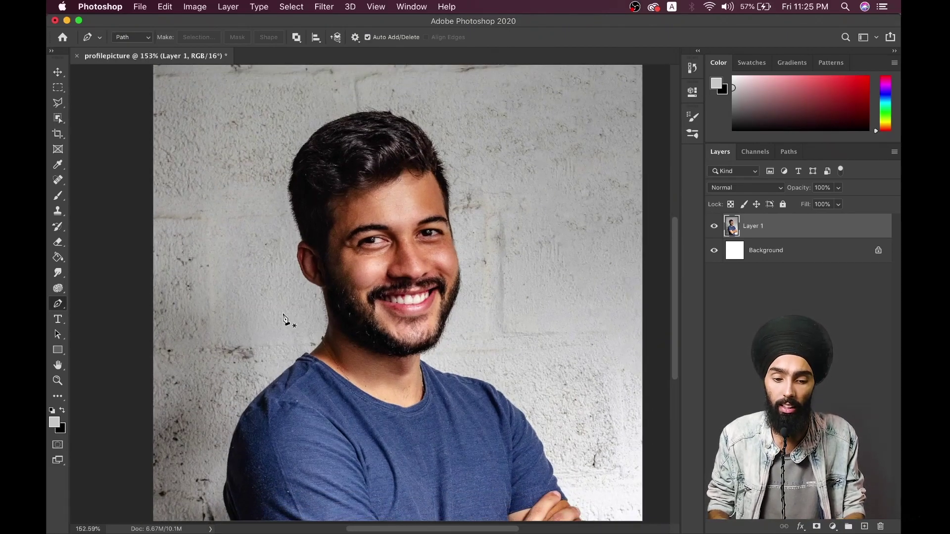
scroll(286, 319, "up", 5)
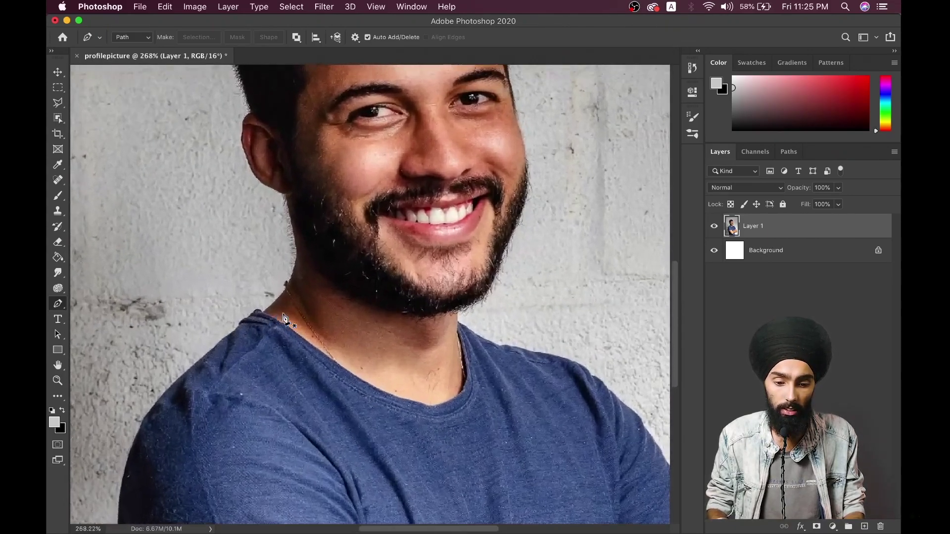
scroll(285, 319, "up", 1)
left_click(284, 315)
key("ctrl+z")
Examine the edges of the man's sleeve, shoulder, neck and ear against the wall at different magnifications.
scroll(262, 404, "down", 10)
scroll(263, 404, "left", 5)
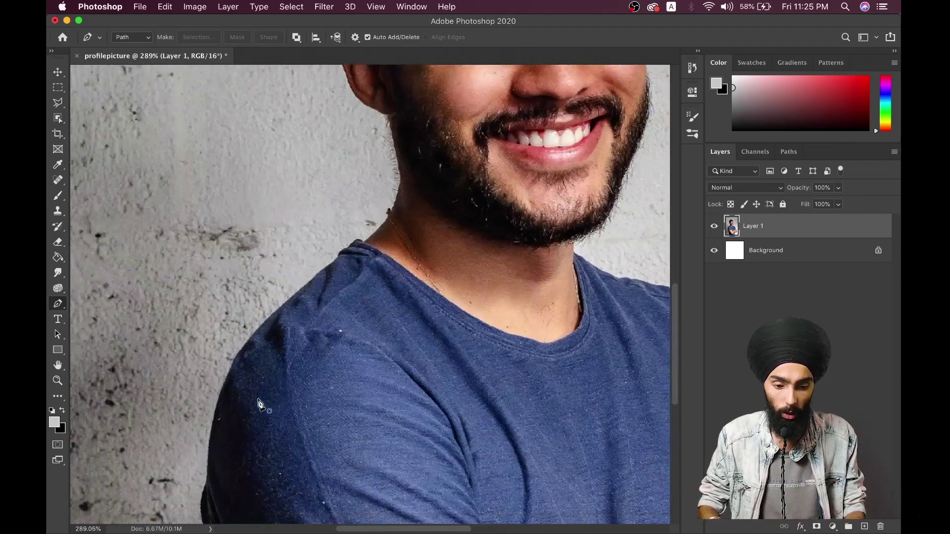
scroll(260, 403, "up", 2)
scroll(261, 403, "up", 3)
scroll(261, 403, "left", 3)
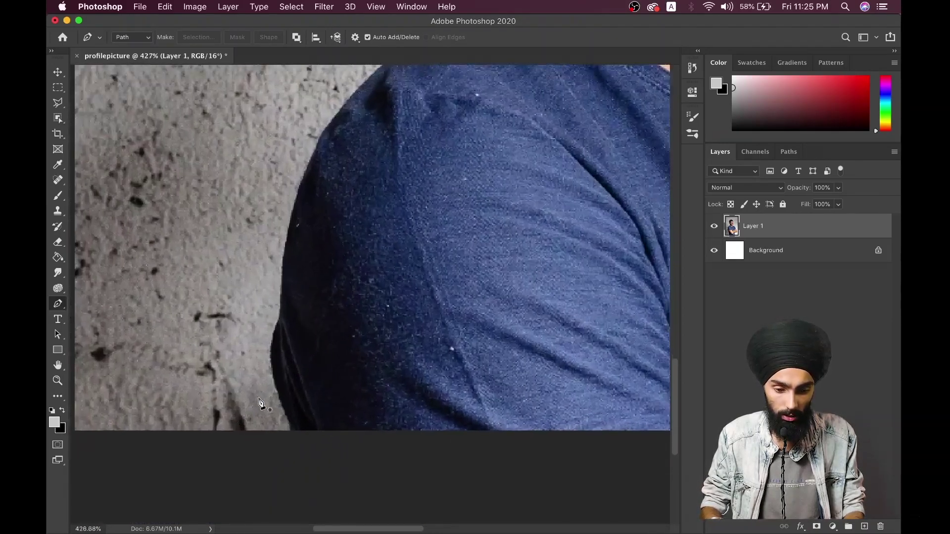
scroll(261, 404, "down", 8)
scroll(260, 404, "up", 5)
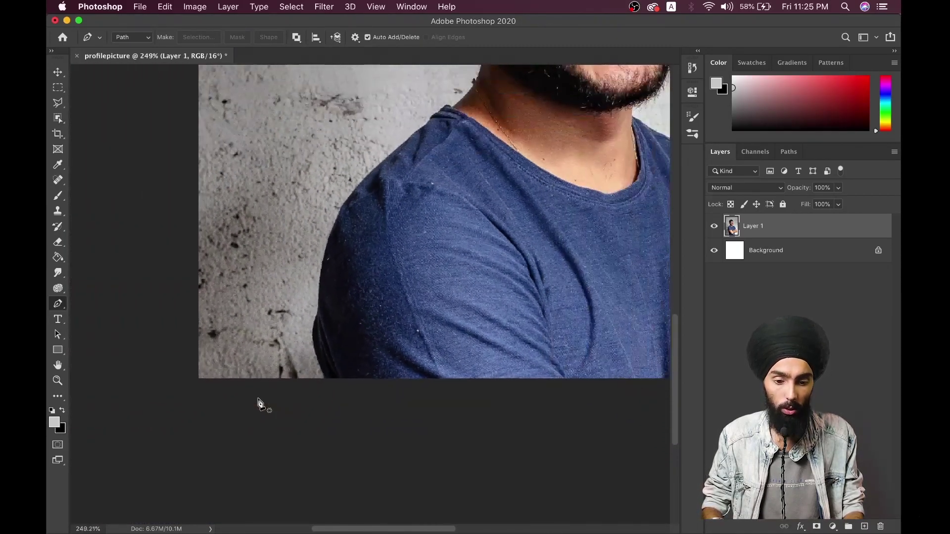
scroll(261, 404, "down", 5)
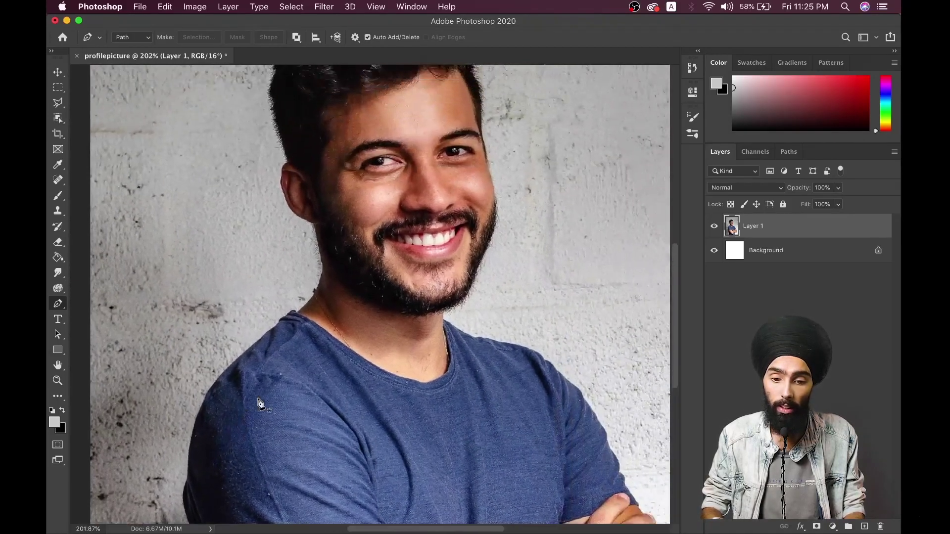
scroll(261, 404, "up", 2)
scroll(260, 404, "right", 1)
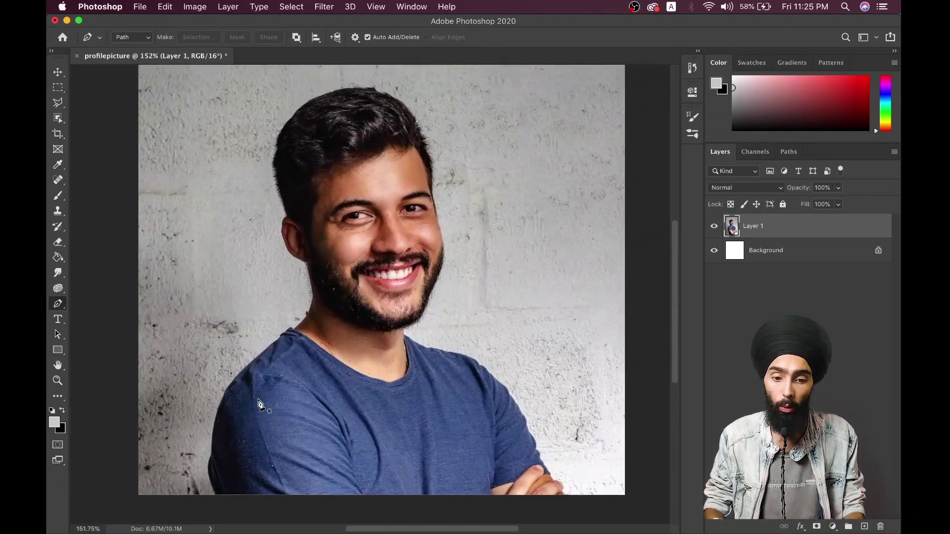
scroll(260, 405, "up", 2)
scroll(261, 404, "down", 1)
scroll(260, 404, "down", 2)
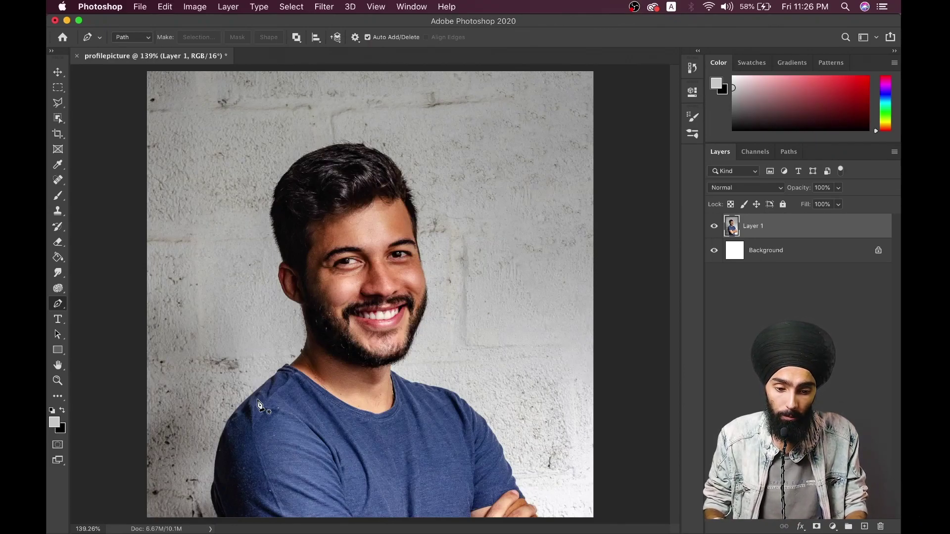
scroll(258, 403, "up", 10)
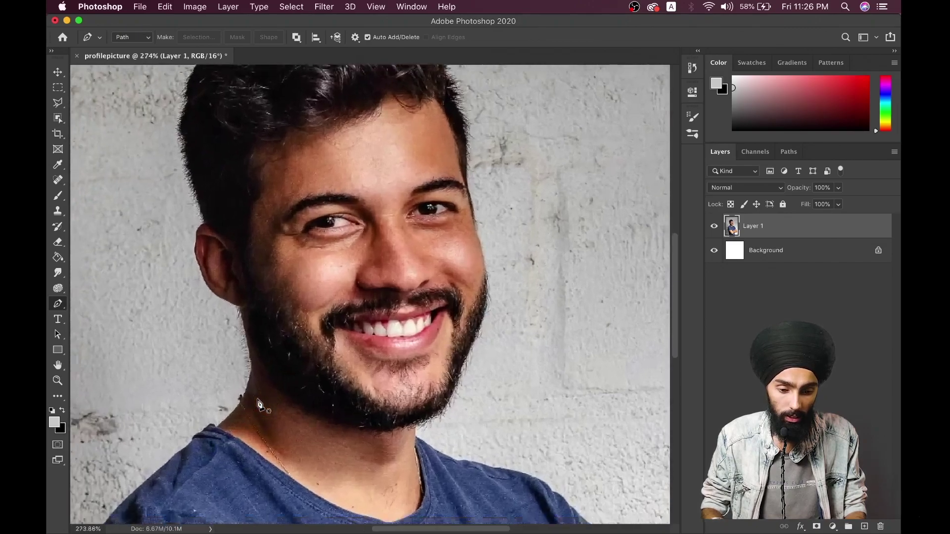
scroll(260, 403, "up", 2)
scroll(259, 404, "left", 10)
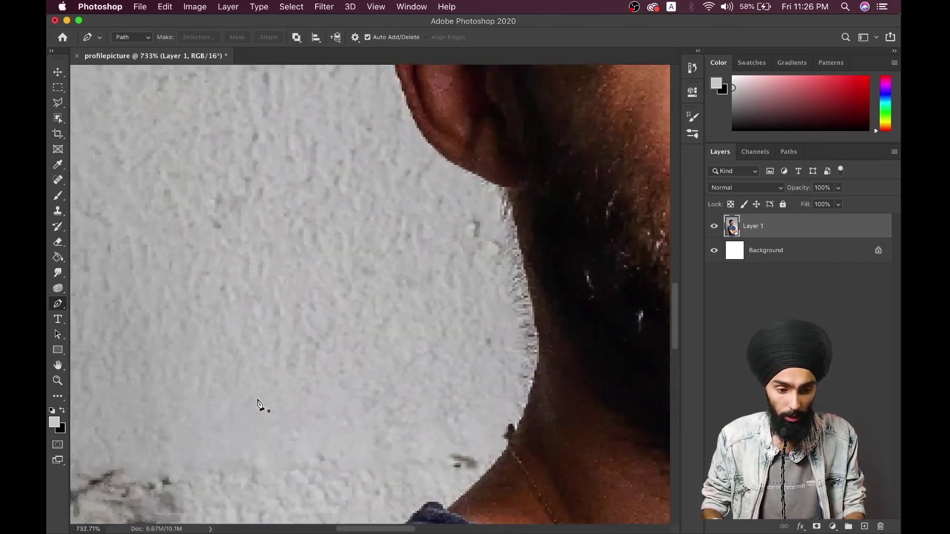
Erase a small test patch of the wall beside the man's neck with a size 25 eraser.
key("e")
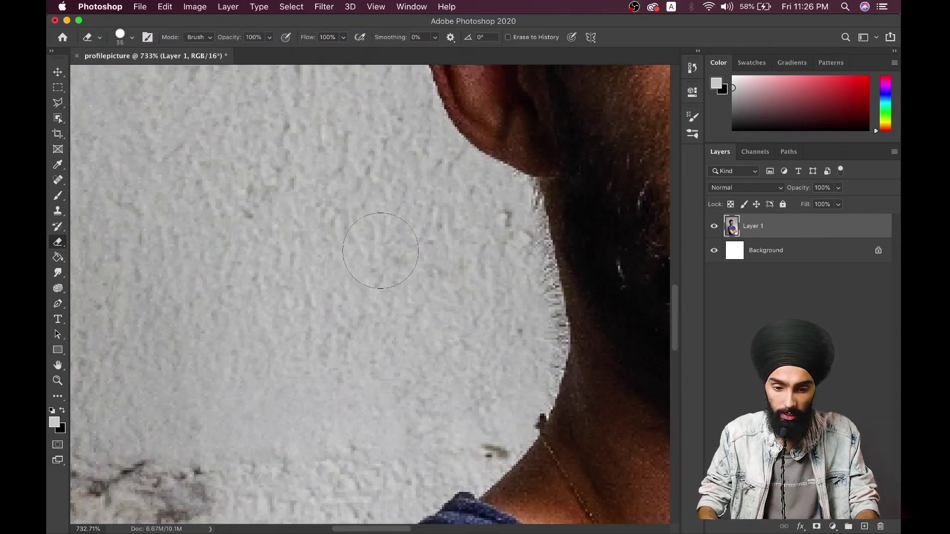
key("bracketleft")
key("bracketleft")
left_click_drag(379, 251, 380, 260)
scroll(379, 260, "up", 5)
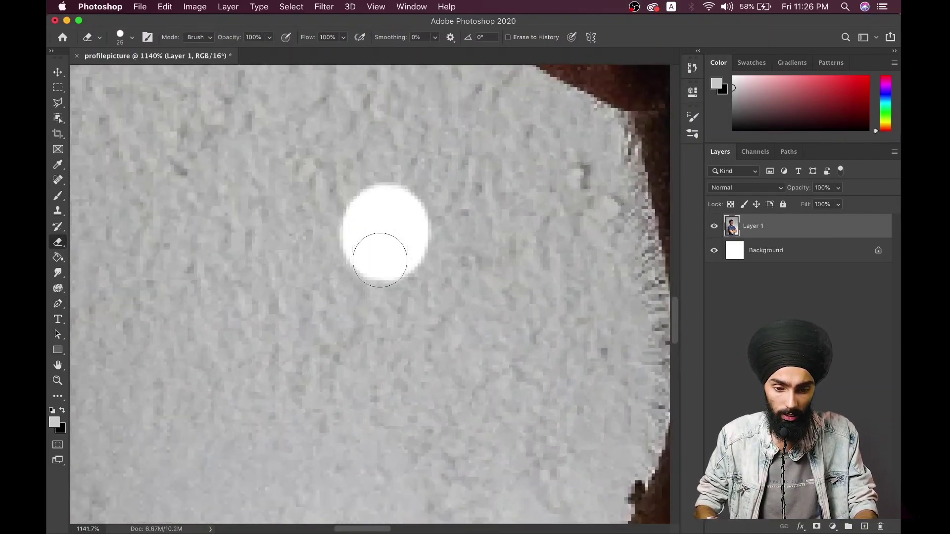
mouse_move(374, 293)
left_mouse_down()
mouse_move(381, 282)
mouse_move(361, 329)
mouse_move(367, 346)
left_mouse_up()
scroll(368, 346, "down", 2)
scroll(369, 347, "down", 2)
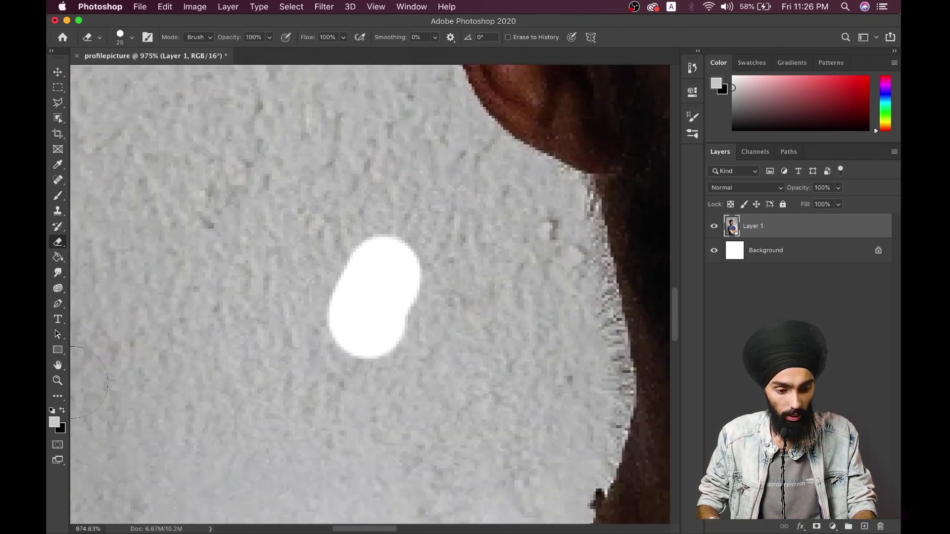
Draw a small closed, rounded test path on the wall beside the erased patch with the Pen tool.
left_click(58, 304)
left_click(269, 231)
left_click_drag(179, 277, 180, 322)
left_click_drag(252, 329, 280, 303)
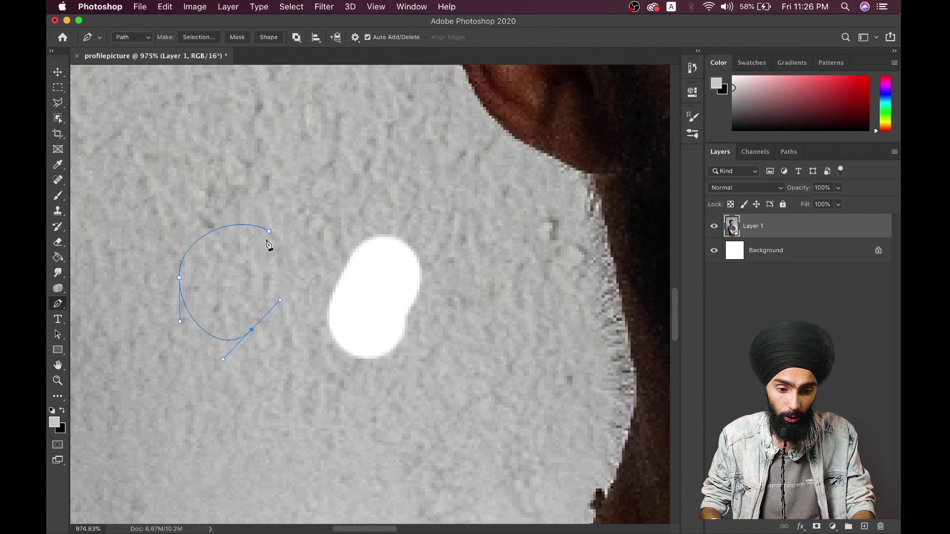
left_click_drag(268, 231, 258, 224)
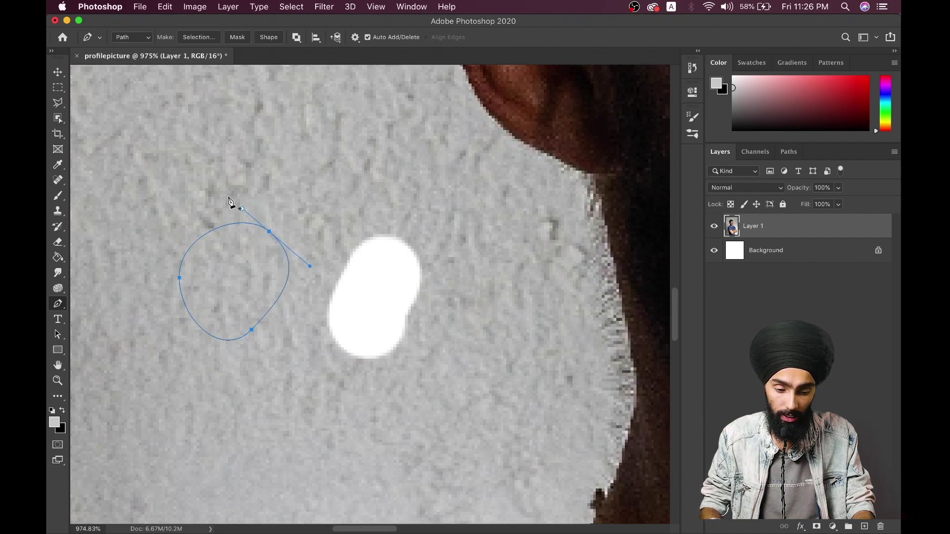
scroll(270, 297, "up", 3)
scroll(270, 297, "up", 3)
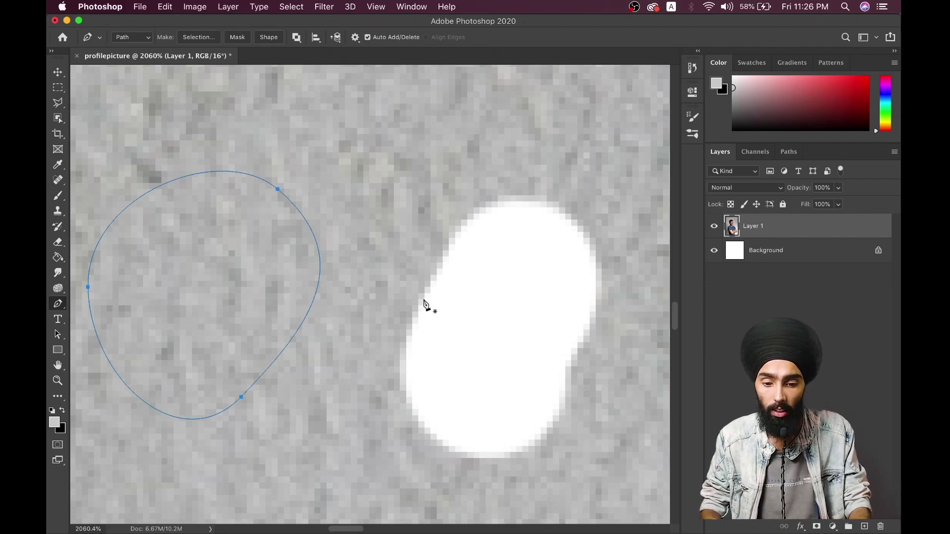
Convert the rounded test path into a selection, delete the wall inside it and deselect.
right_click(300, 312)
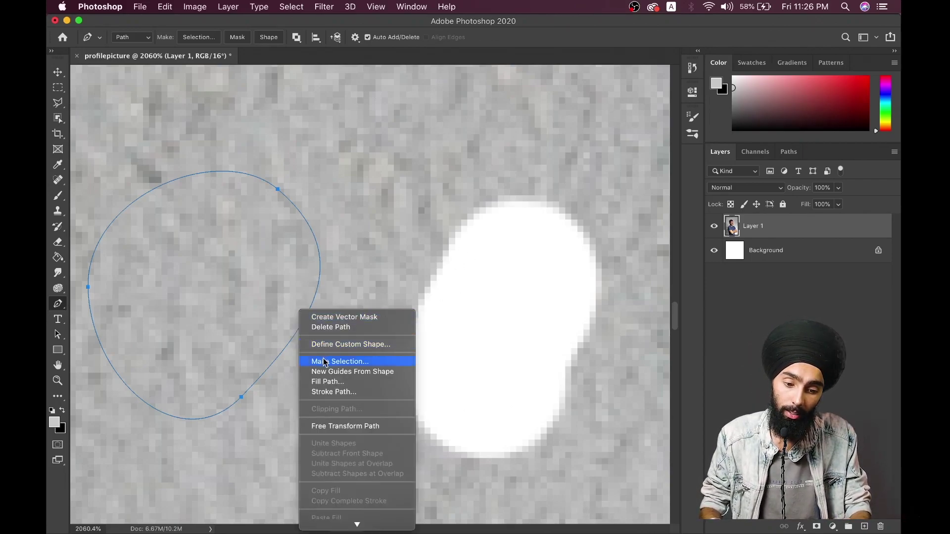
left_click(325, 362)
left_click(612, 230)
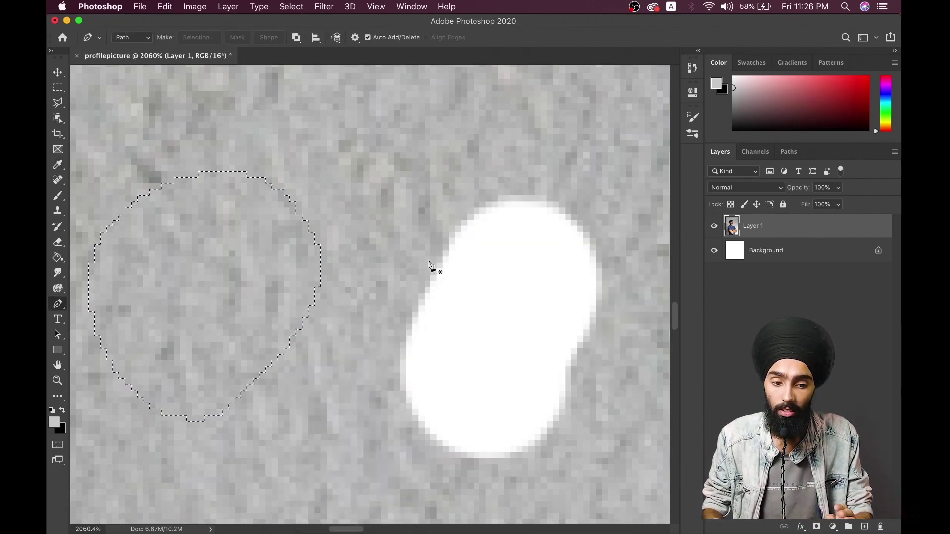
key("alt+BackSpace")
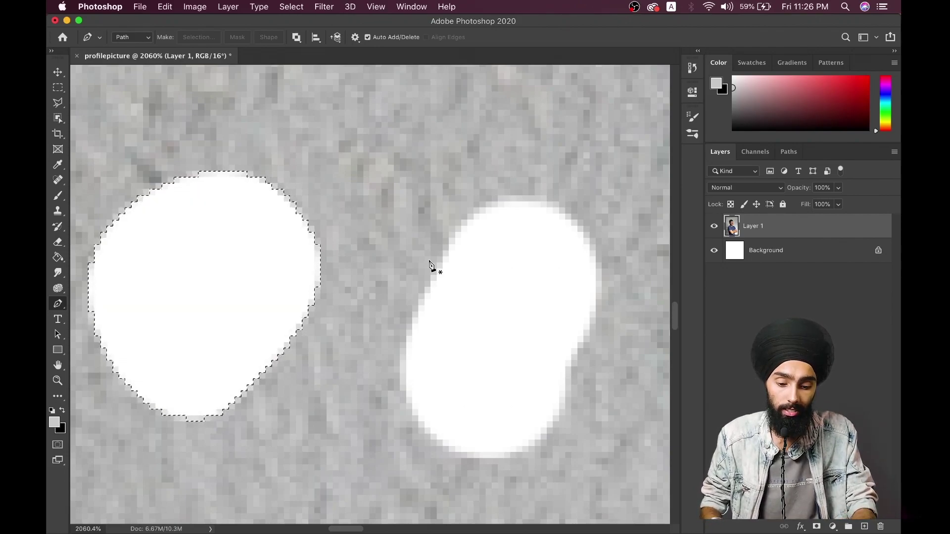
key("super+d")
scroll(430, 265, "down", 3)
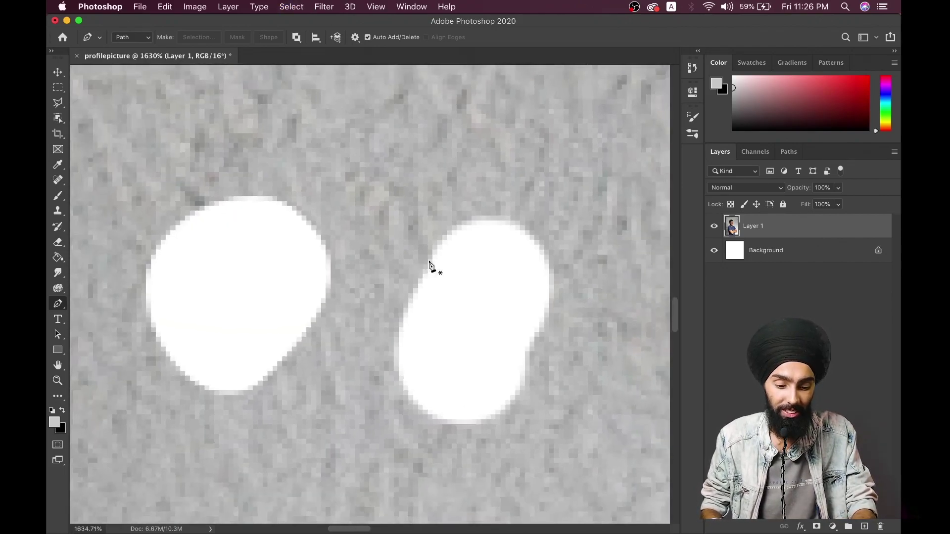
Undo the test deletion, the rounded path and the eraser strokes, and delete the stray anchor point near the shirt collar.
key("super+Return")
key("shift+F5")
key("super+d")
key("BackSpace")
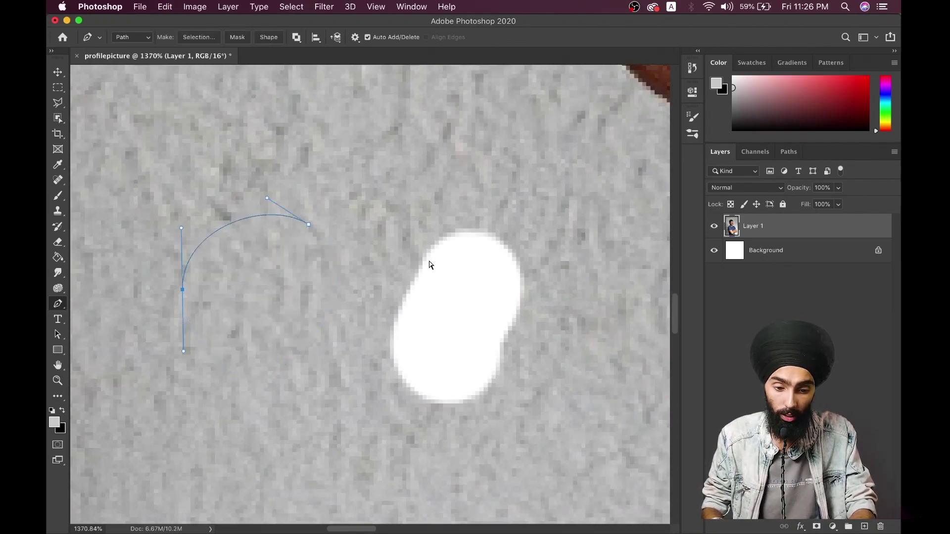
scroll(429, 265, "down", 3)
key("shift+F5")
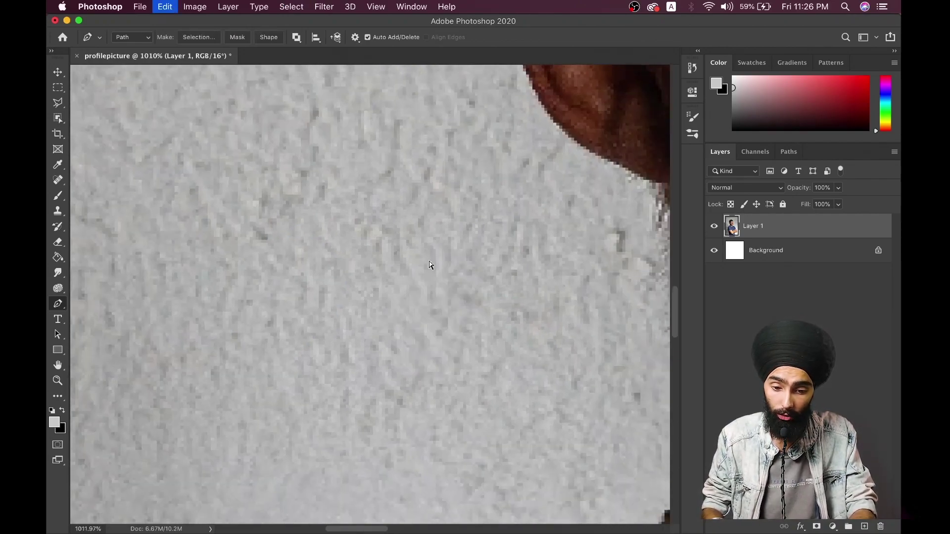
scroll(431, 266, "down", 5)
scroll(430, 266, "down", 5)
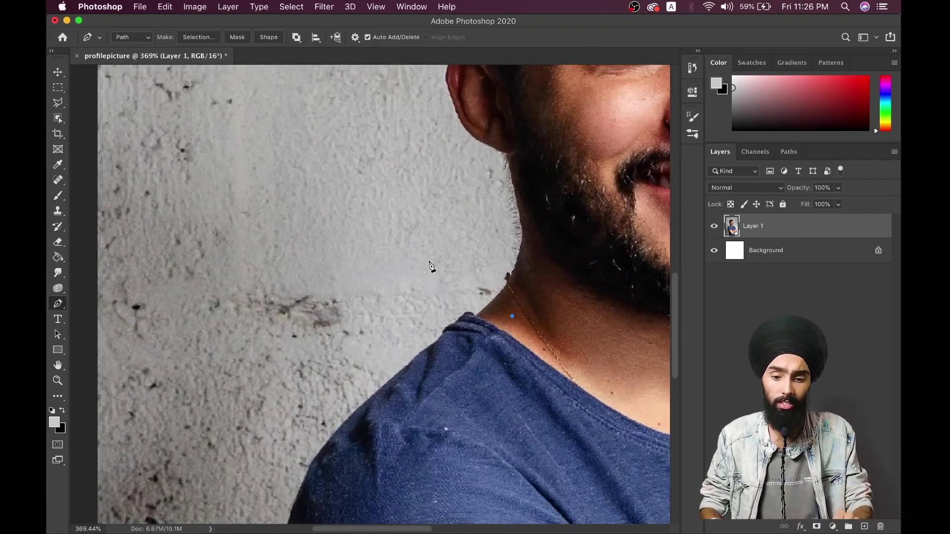
scroll(430, 266, "down", 4)
key("BackSpace")
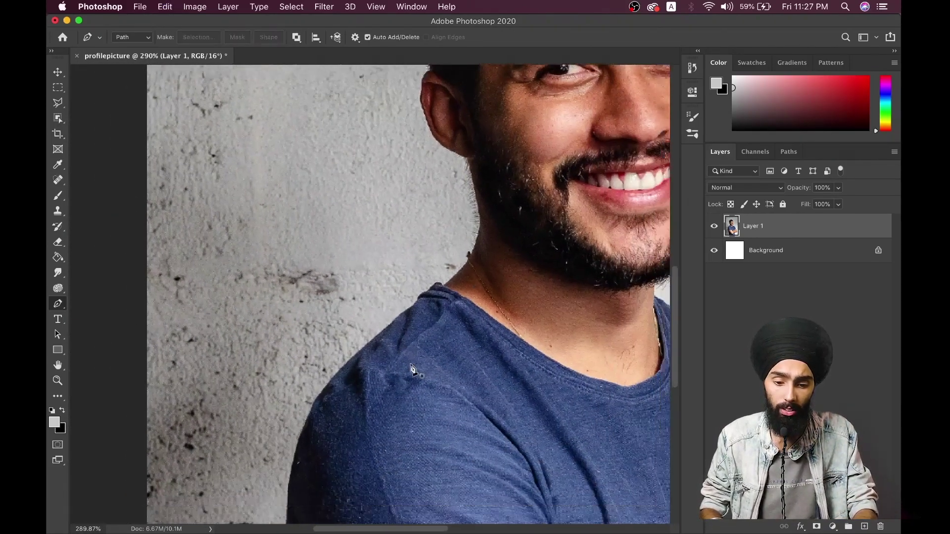
Compare the Pen tool's mode options and keep it set to Path.
scroll(413, 368, "down", 2)
scroll(412, 369, "down", 3)
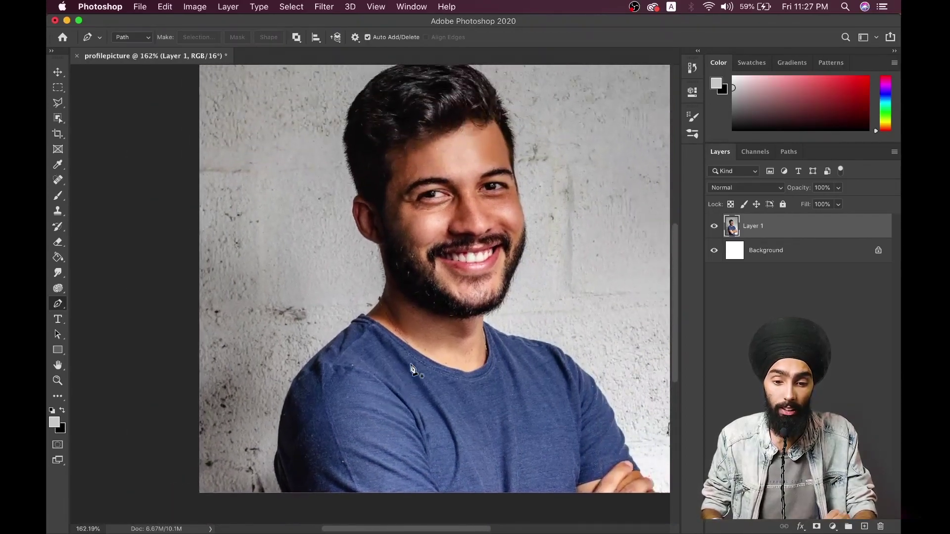
scroll(412, 368, "up", 6)
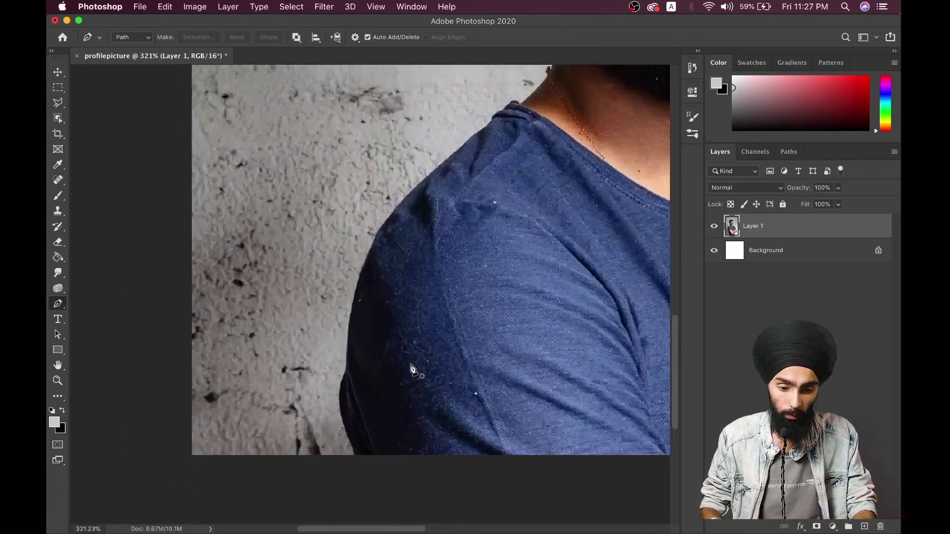
scroll(412, 369, "up", 3)
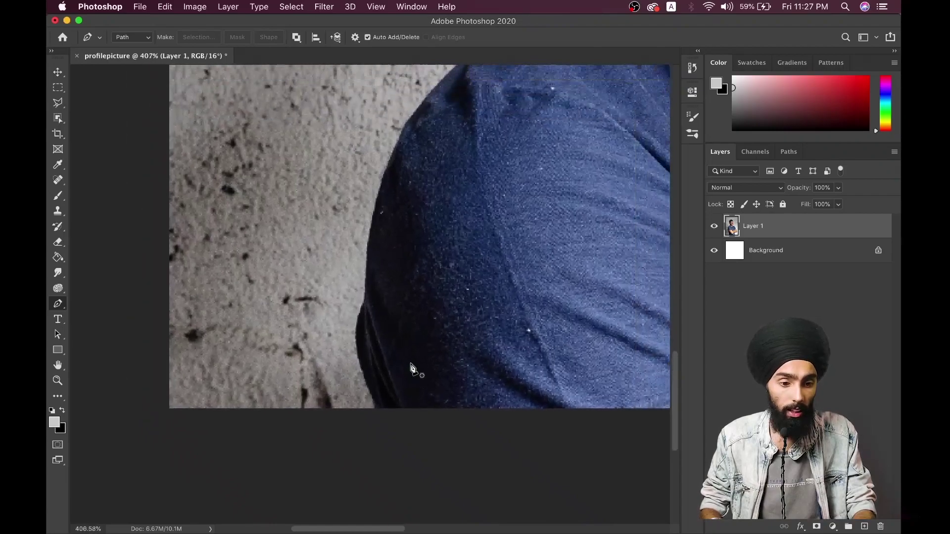
left_click_drag(58, 309, 88, 305)
left_click(128, 36)
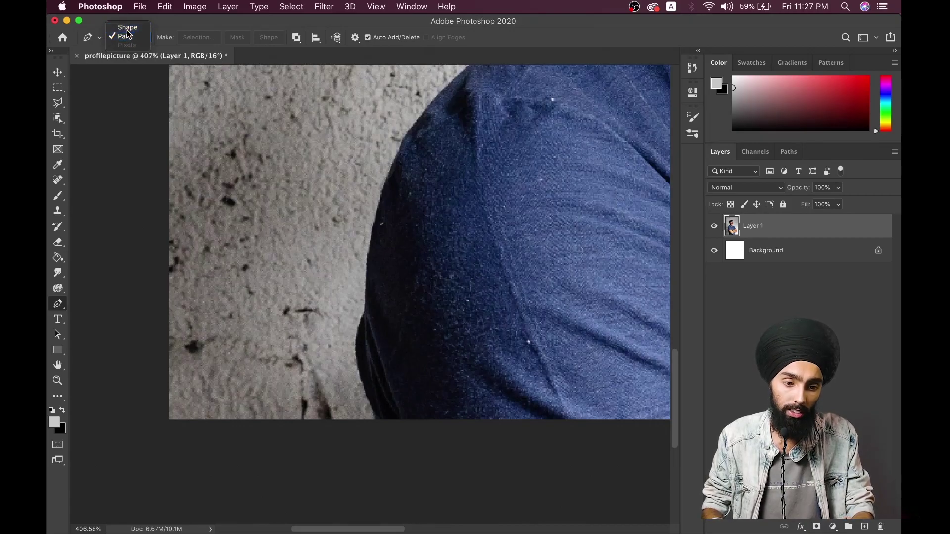
left_click(127, 28)
left_click(128, 36)
left_click(131, 48)
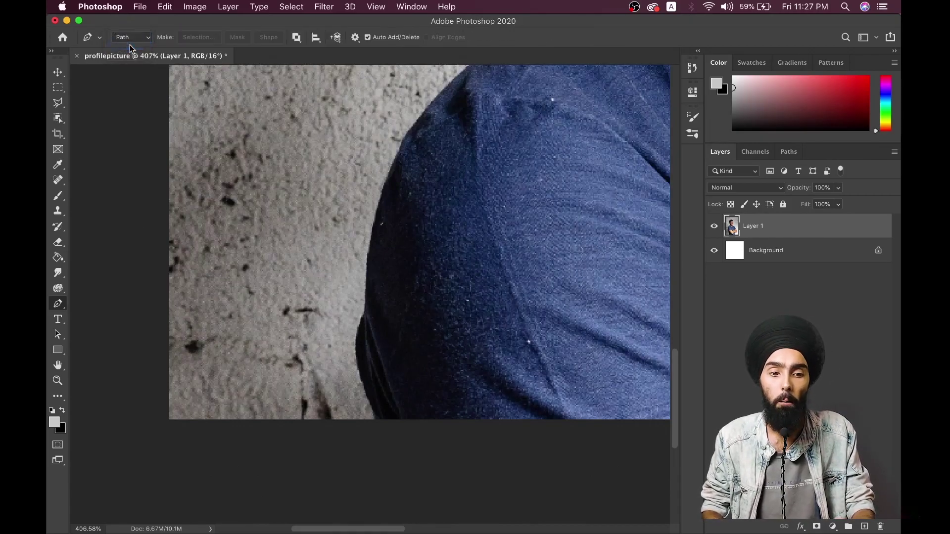
Start a path where the man's right sleeve meets the canvas's lower edge and trace curved segments up its outer edge.
scroll(391, 440, "up", 2)
scroll(392, 439, "up", 3)
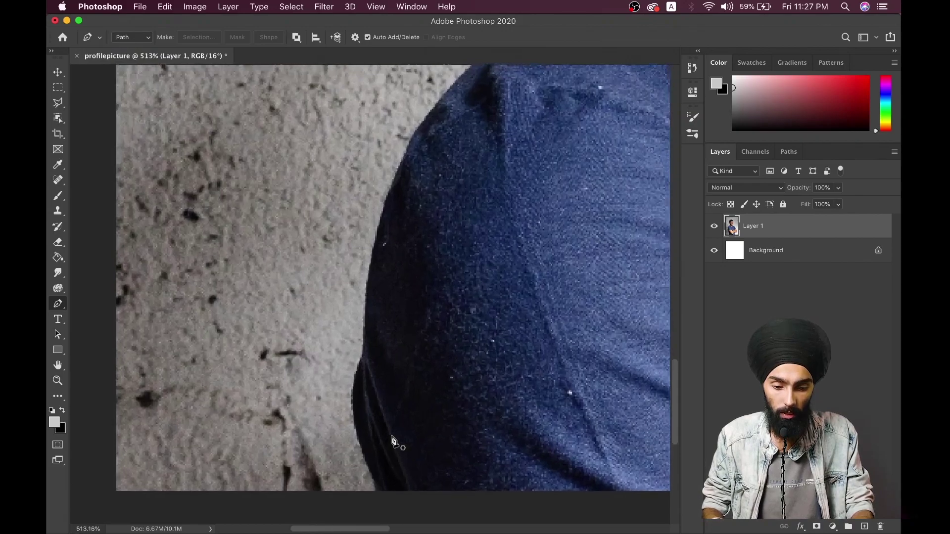
left_click_drag(364, 487, 357, 469)
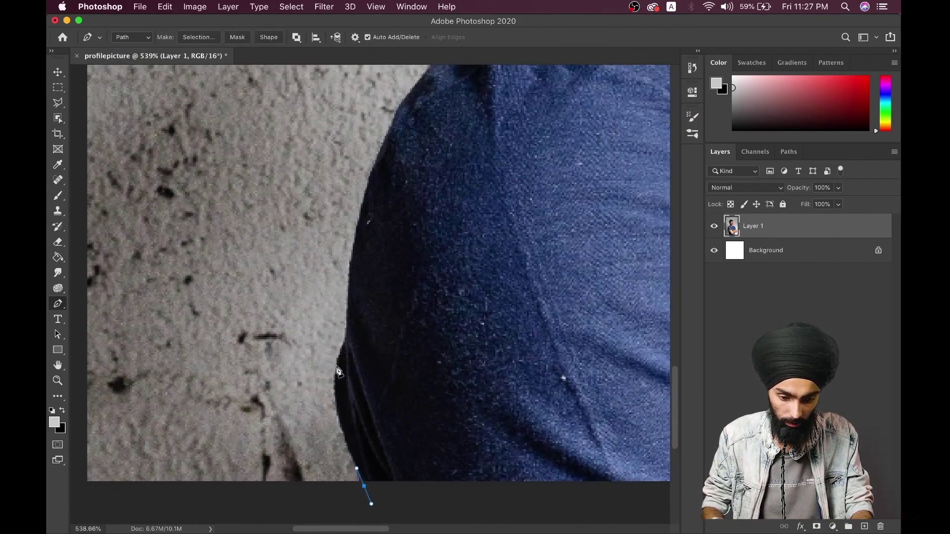
left_click_drag(339, 368, 349, 342)
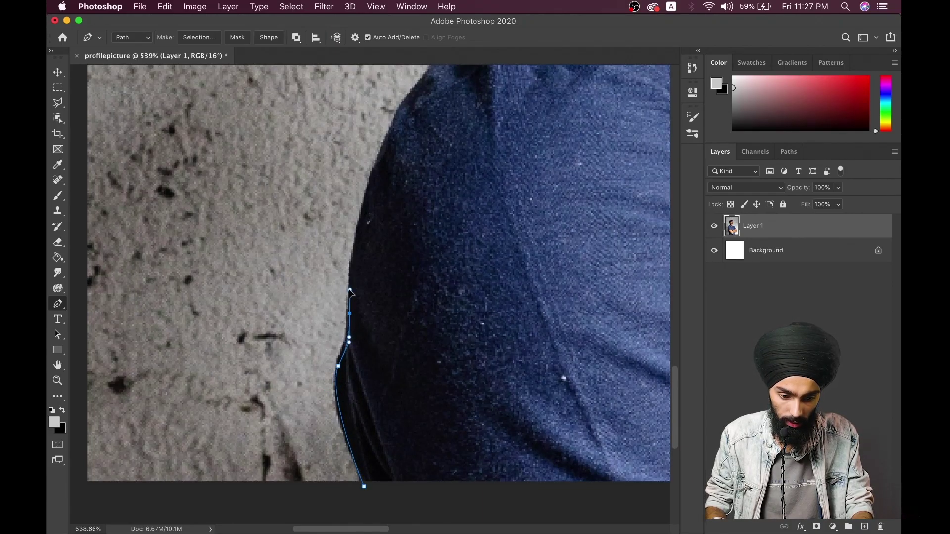
scroll(349, 293, "up", 3)
scroll(349, 292, "right", 1)
left_click_drag(347, 231, 366, 179)
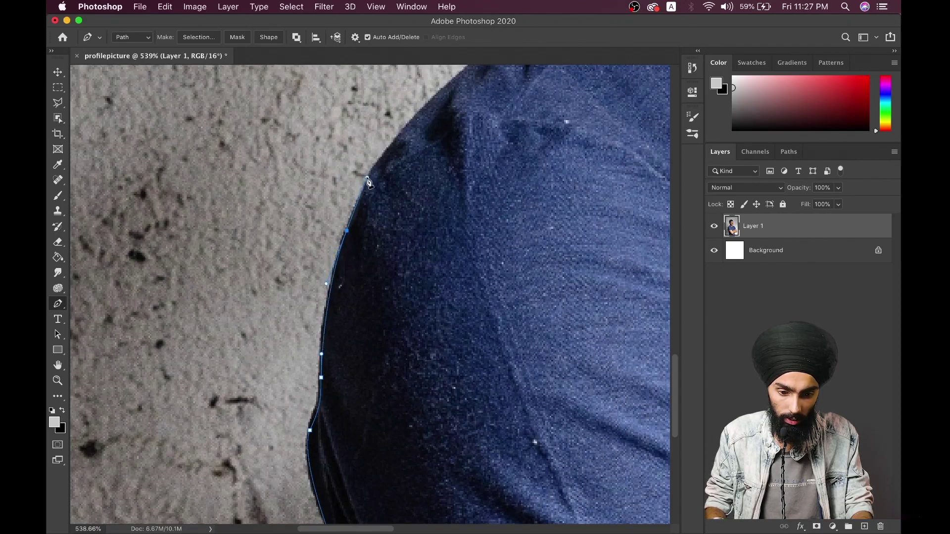
Continue the path with curved segments up the man's right sleeve and over the shoulder to the shirt collar.
scroll(368, 182, "up", 1)
scroll(368, 182, "right", 1)
left_click_drag(392, 137, 423, 104)
scroll(423, 105, "up", 2)
scroll(423, 105, "right", 1)
scroll(422, 108, "up", 5)
scroll(423, 108, "right", 3)
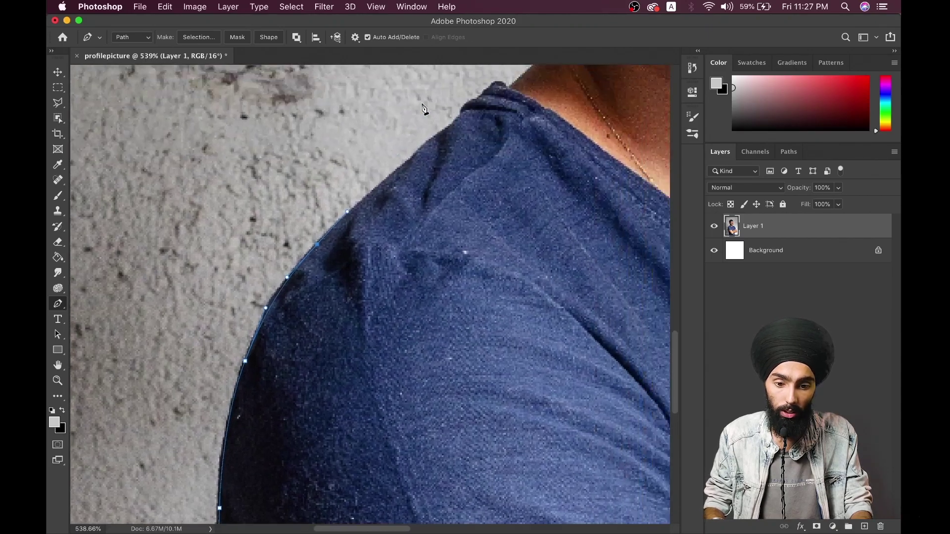
left_click_drag(389, 206, 401, 192)
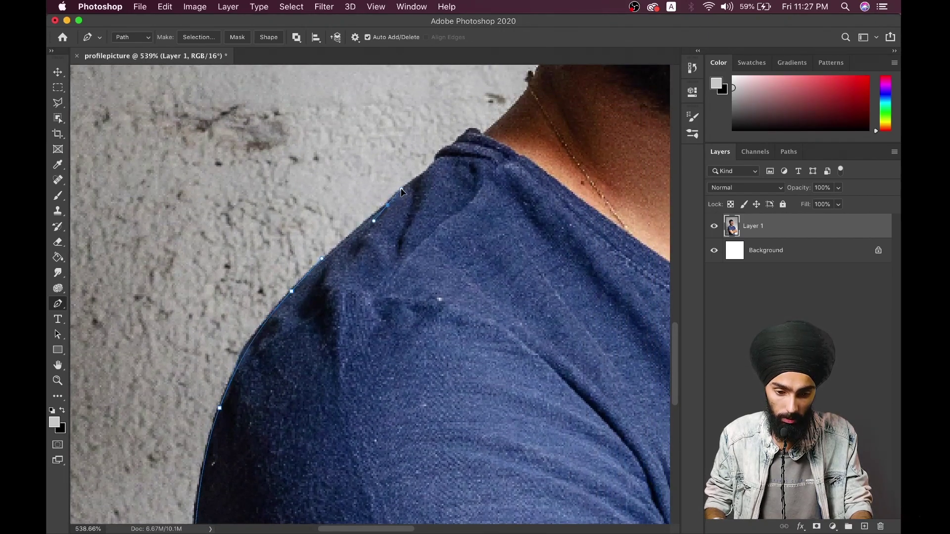
left_click_drag(444, 156, 460, 140)
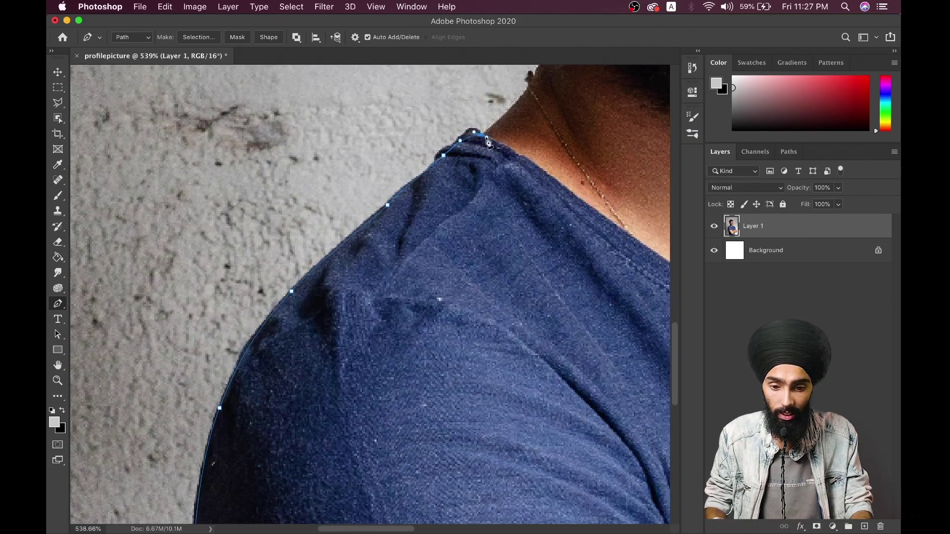
Trace the path from the collar up the right side of the neck and along the beard edge to the earlobe.
scroll(487, 142, "up", 3)
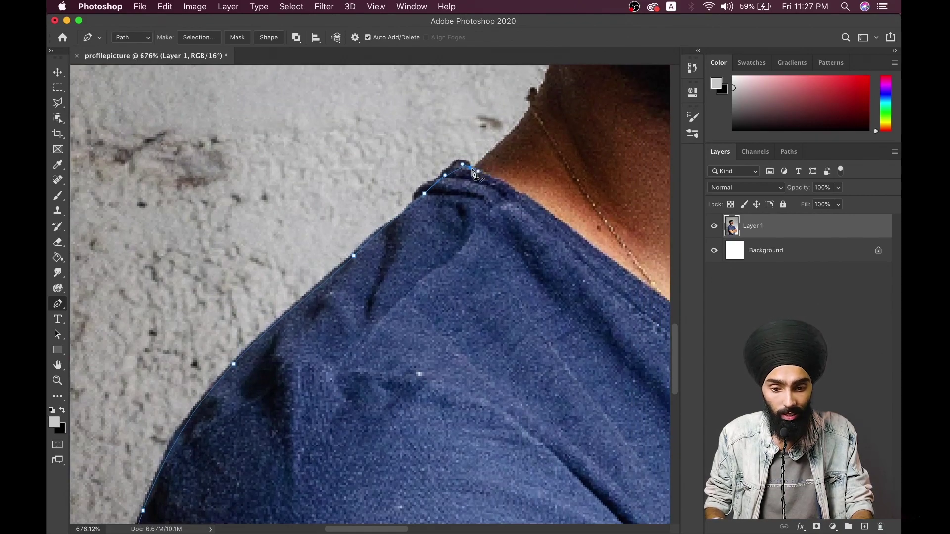
scroll(473, 173, "up", 3)
scroll(472, 174, "right", 2)
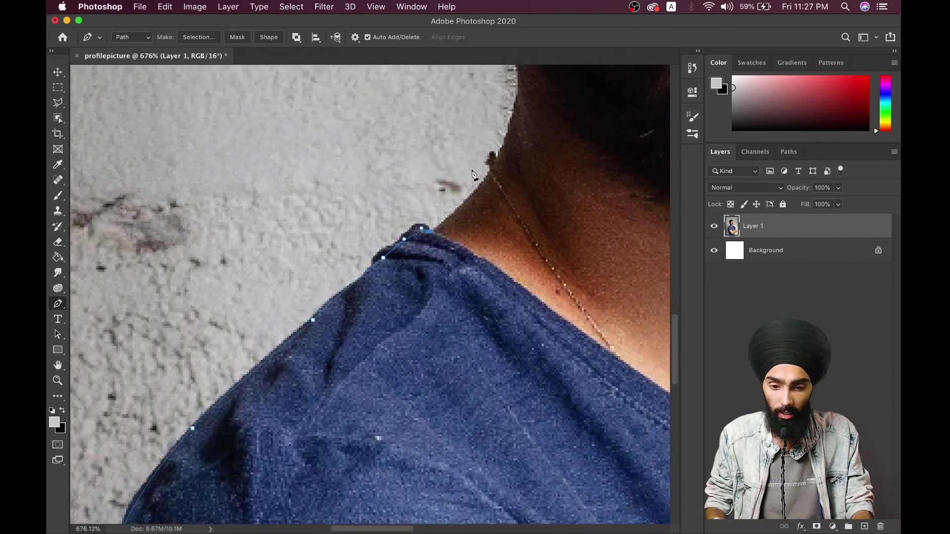
left_click_drag(492, 175, 520, 127)
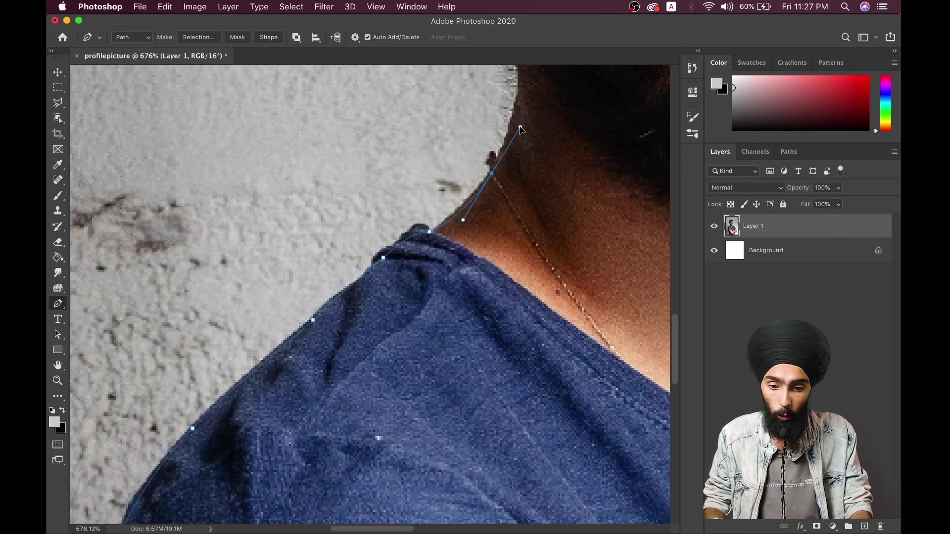
scroll(520, 128, "up", 5)
scroll(520, 128, "right", 1)
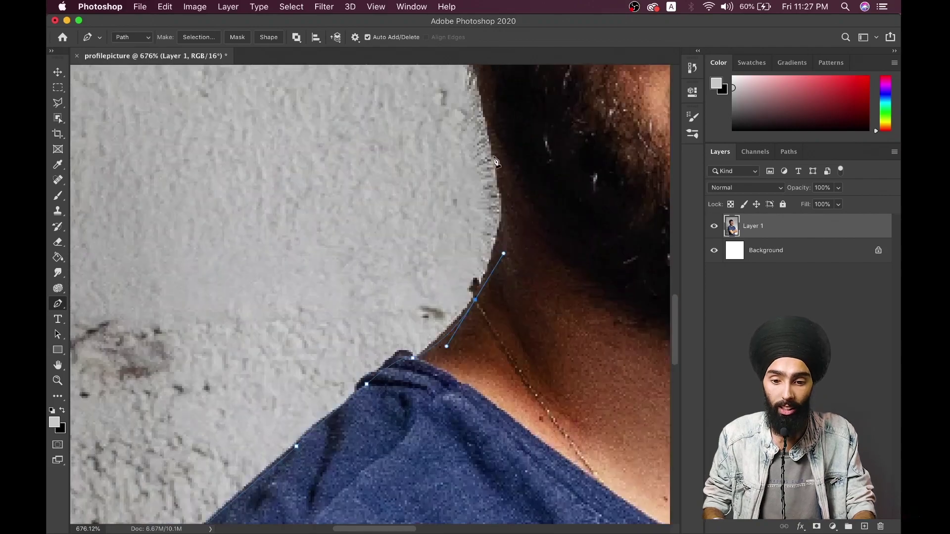
left_click(503, 197)
left_click_drag(505, 201, 497, 165)
scroll(492, 164, "up", 4)
scroll(493, 163, "left", 1)
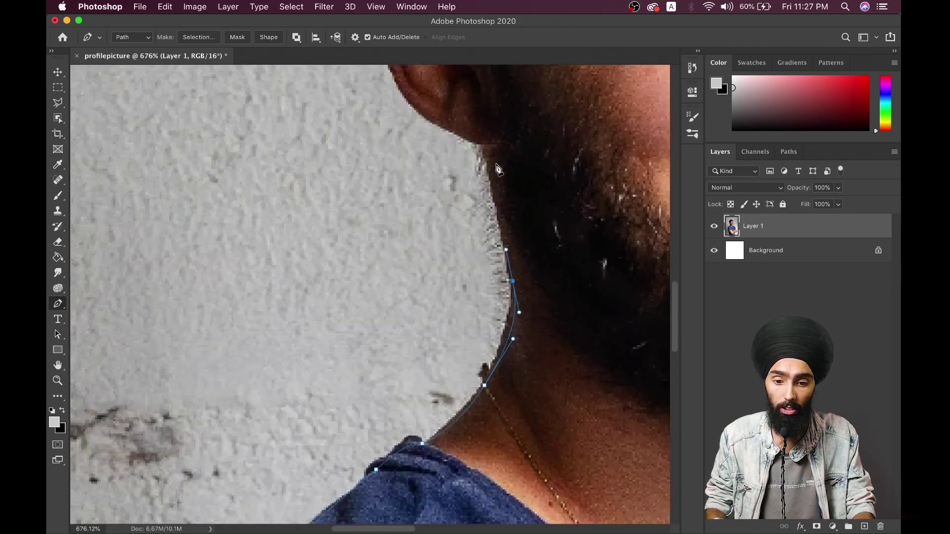
left_click(484, 158)
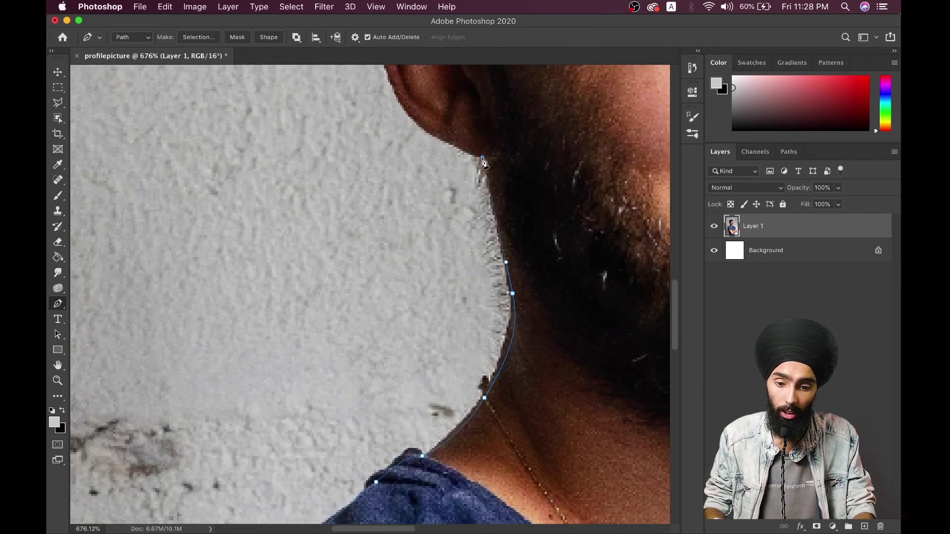
Trace the outer rim of the man's right ear up to the hairline with curved segments, removing the last anchor's outgoing handle.
scroll(483, 160, "up", 5)
scroll(483, 159, "up", 2)
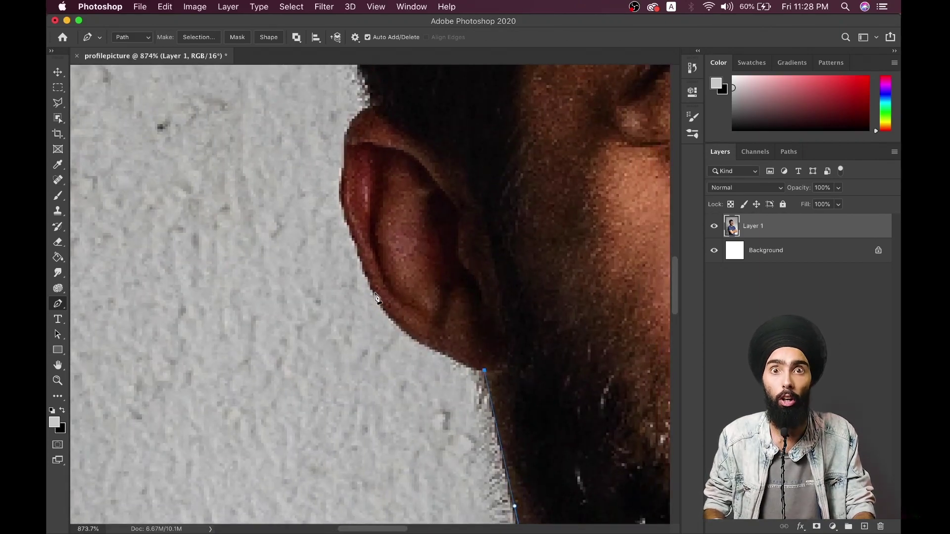
left_click_drag(376, 293, 355, 213)
scroll(358, 254, "up", 3)
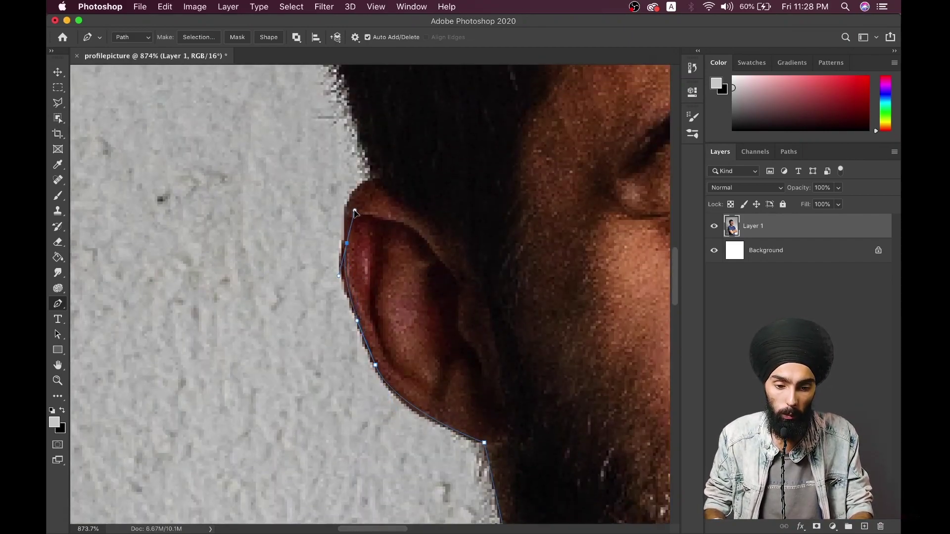
left_click_drag(380, 181, 417, 178)
left_click(379, 182, "alt")
Trace the hair outline from the right ear up the side and over the top of the head.
scroll(381, 187, "up", 10)
scroll(381, 186, "up", 1)
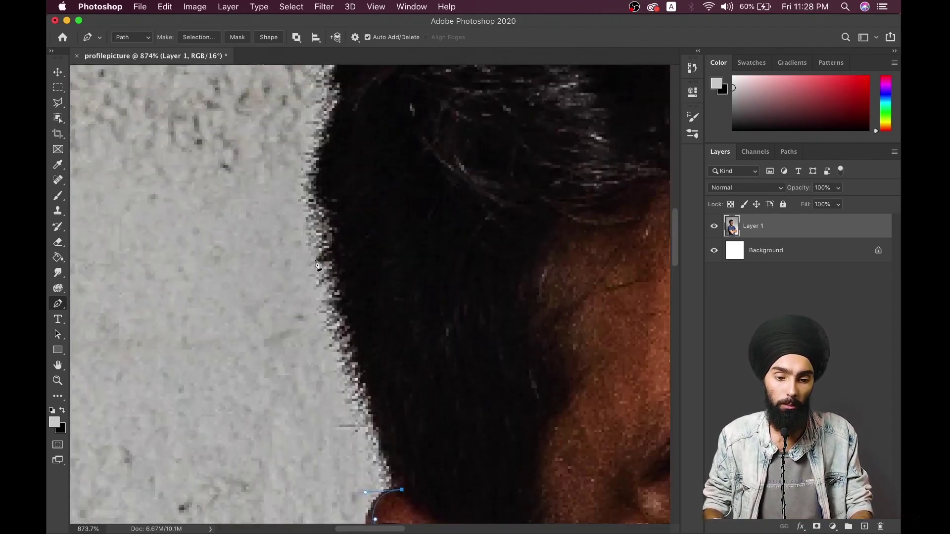
scroll(349, 202, "down", 5)
left_click_drag(355, 177, 383, 129)
scroll(383, 129, "up", 7)
scroll(383, 130, "right", 4)
left_click(290, 239, "alt")
left_click_drag(290, 239, 531, 149)
scroll(495, 128, "right", 2)
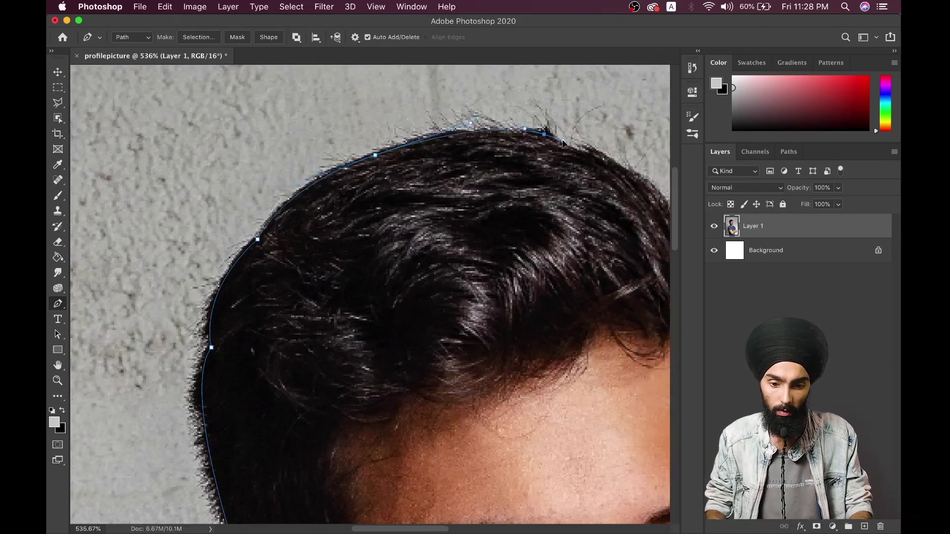
Trace the path down the left side of the hair and past the temple to the cheek beside the eye.
scroll(530, 149, "right", 7)
scroll(531, 149, "down", 1)
left_click(446, 176)
scroll(447, 176, "down", 3)
scroll(447, 176, "right", 2)
left_click(447, 197)
left_click(464, 234)
scroll(464, 233, "down", 1)
left_click(467, 240)
left_click(477, 278)
left_click(487, 316)
scroll(488, 319, "down", 1)
left_click(472, 343)
left_click(484, 393)
scroll(483, 393, "down", 3)
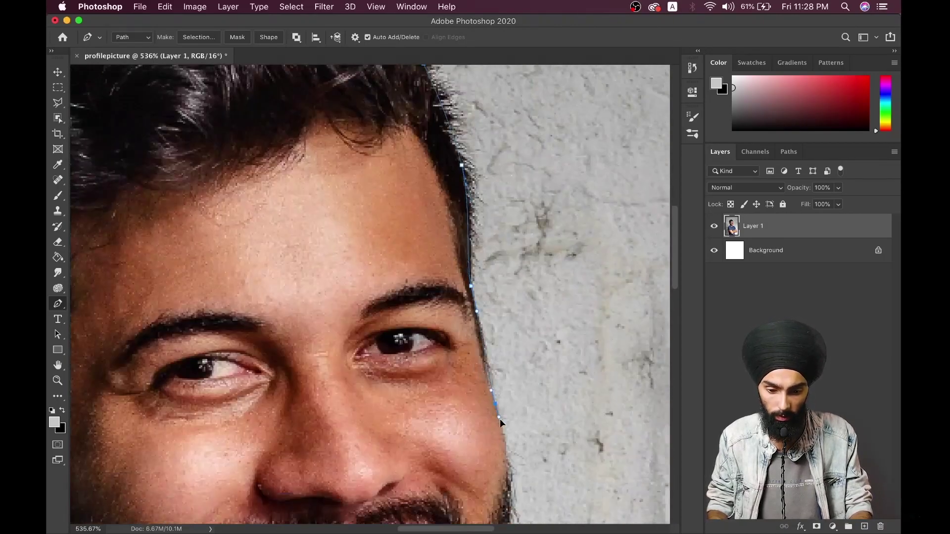
Trace the path down the left cheek and around the beard and jaw to the neck.
left_click(497, 416)
scroll(498, 417, "down", 3)
scroll(492, 430, "down", 2)
left_click(489, 443)
scroll(488, 443, "down", 4)
left_click(488, 379)
left_click(470, 418)
scroll(445, 426, "down", 2)
left_click(395, 434)
left_click(395, 464)
Trace the path from the left side of the neck along the collar and over the left shoulder.
scroll(406, 446, "down", 2)
scroll(406, 445, "right", 1)
left_click(424, 425)
left_click(448, 434)
left_click(568, 459)
left_click(603, 471)
scroll(603, 471, "down", 2)
scroll(603, 471, "right", 1)
left_click(591, 443)
left_click(618, 461)
Trace the left sleeve and fingers down to the canvas's lower edge and close the path at its starting anchor.
scroll(624, 473, "down", 3)
scroll(625, 473, "right", 3)
scroll(625, 472, "down", 2)
left_click(480, 274)
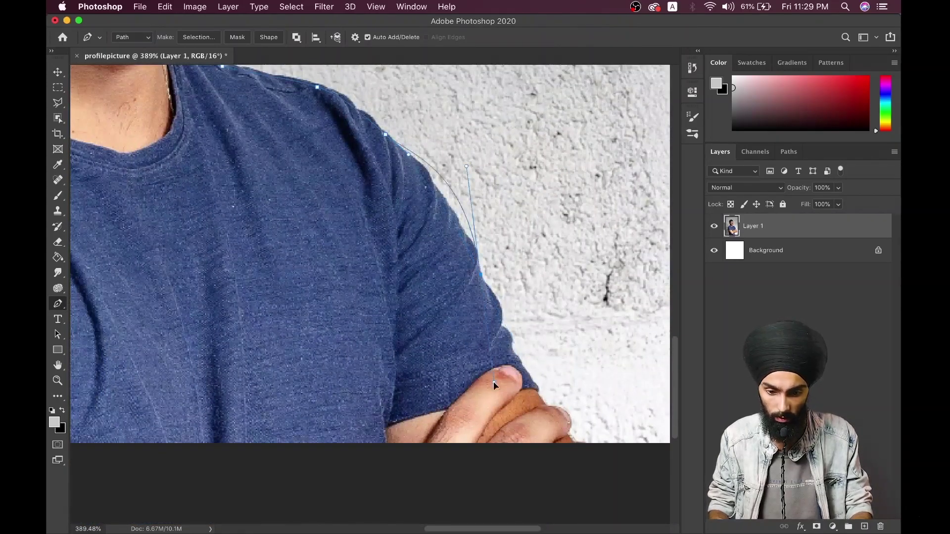
left_click(521, 369)
left_click(547, 405)
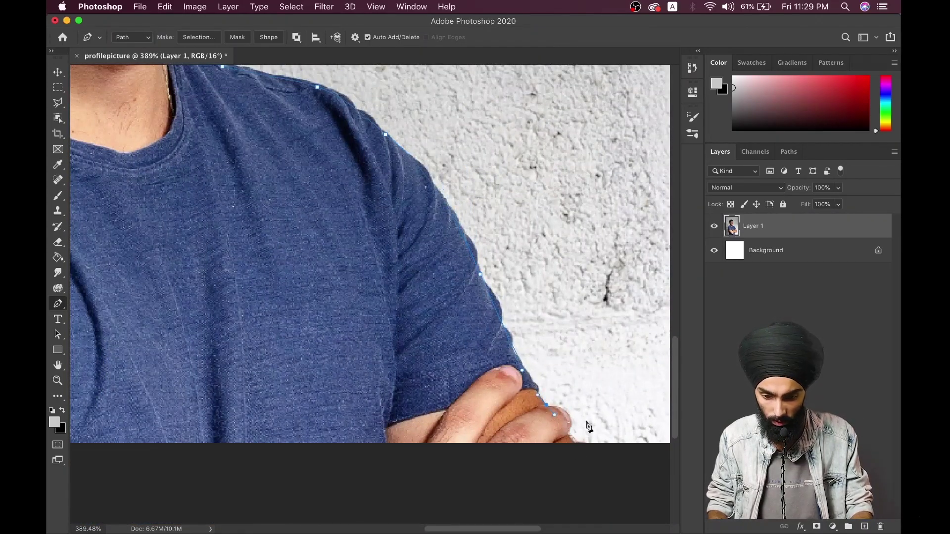
scroll(589, 427, "up", 1)
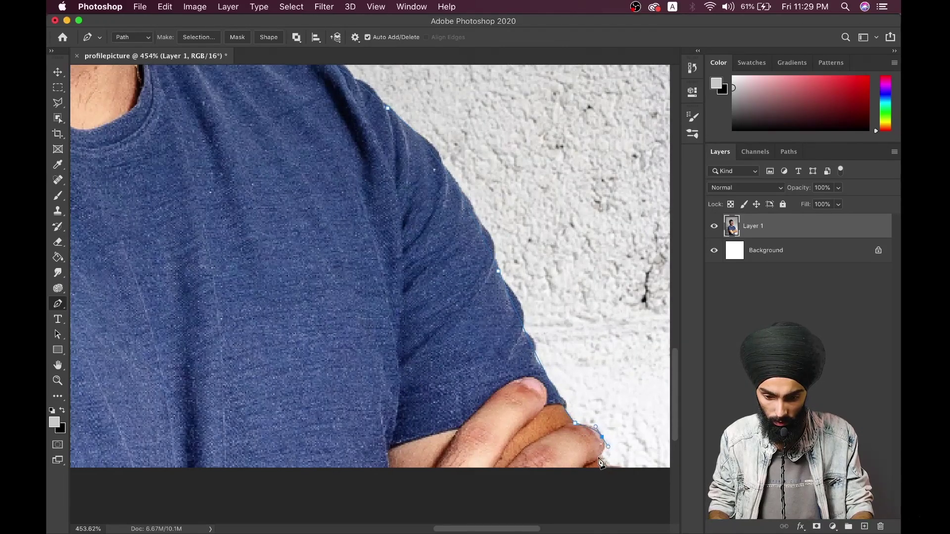
left_click(599, 456)
scroll(584, 504, "down", 5)
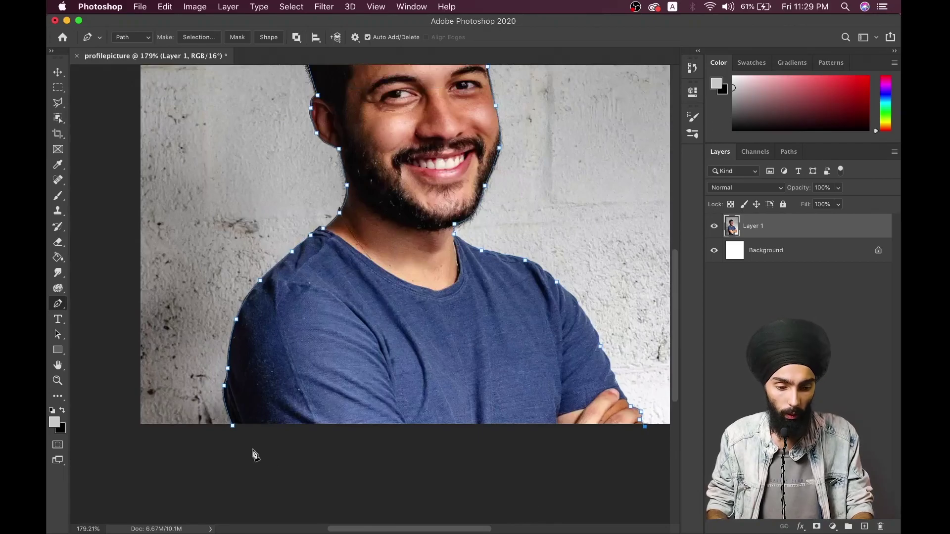
left_click(233, 426)
scroll(433, 368, "down", 1)
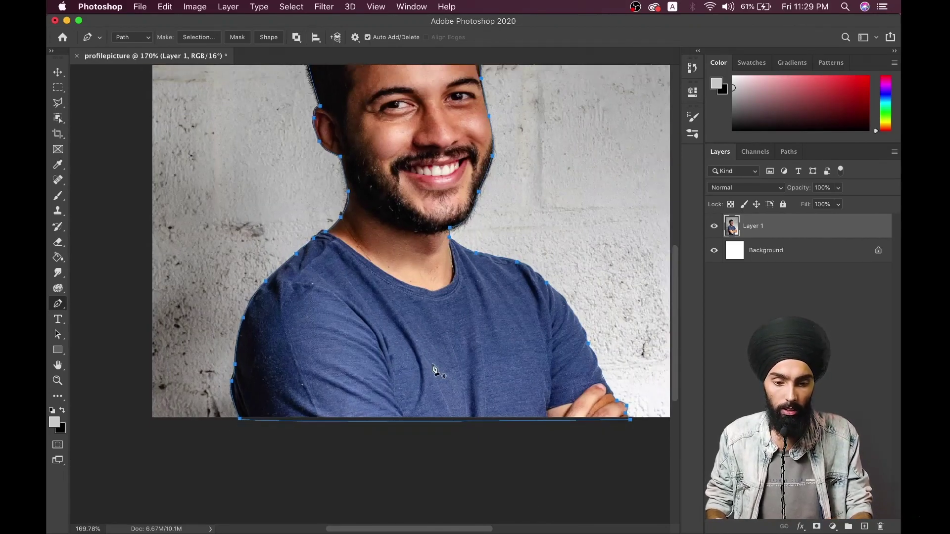
Convert the closed outline path into a new anti-aliased selection with a feather radius of 0 pixels.
scroll(433, 368, "down", 2)
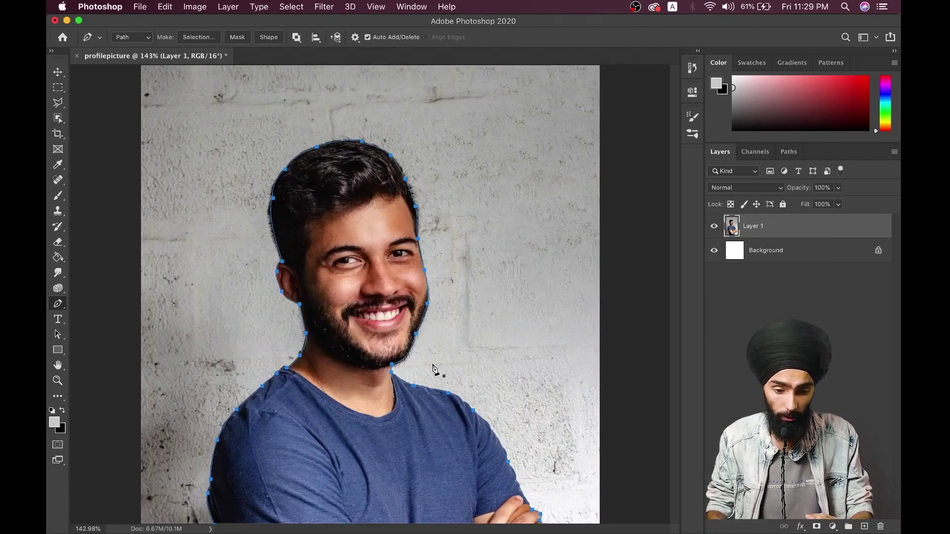
right_click(409, 278)
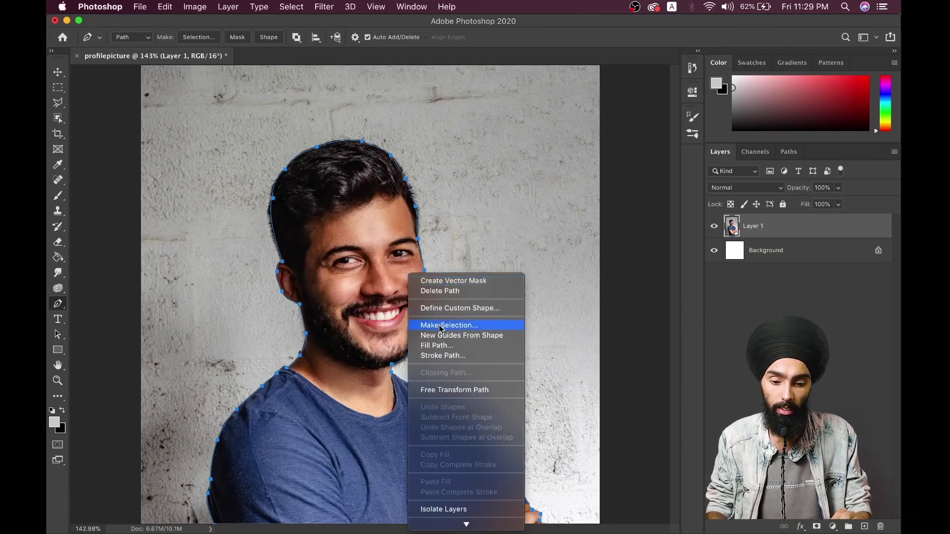
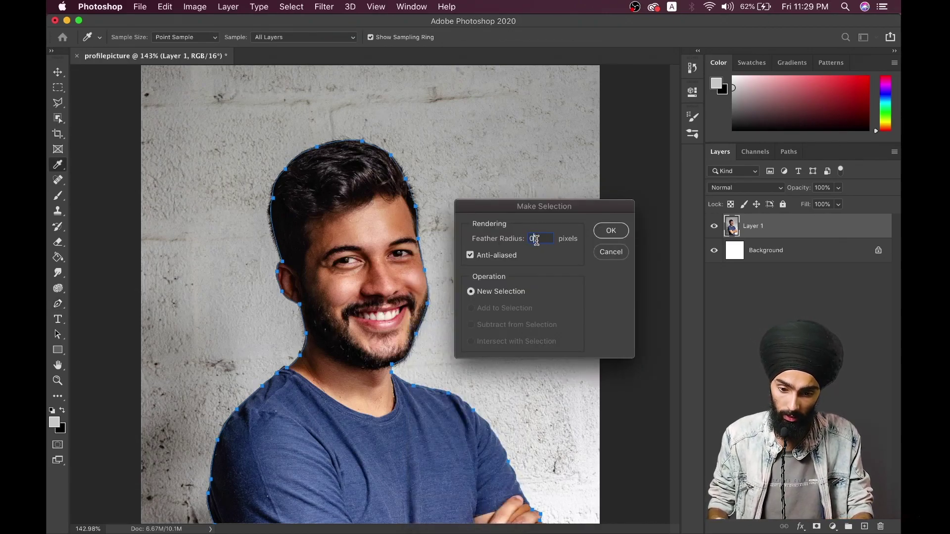
left_click(620, 234)
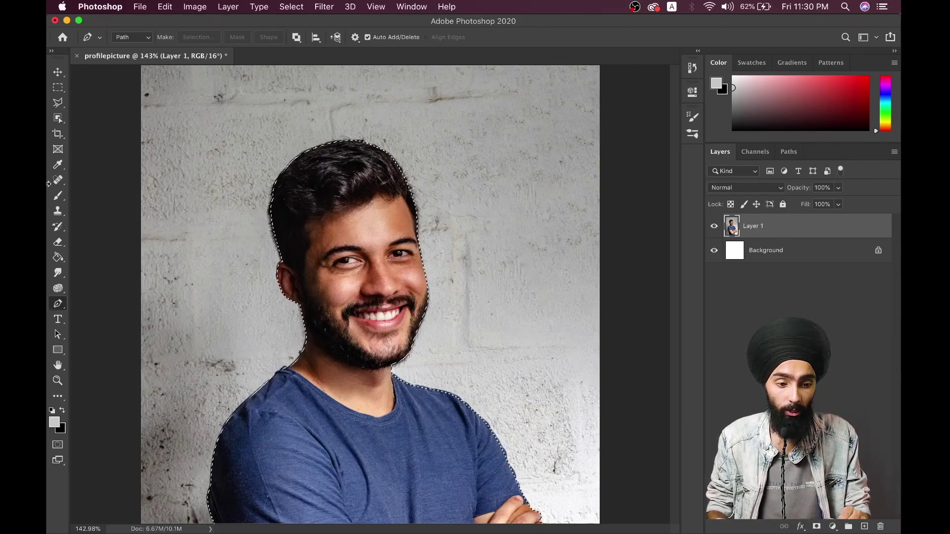
Invert the selection, delete the wall around the man and deselect.
left_click(58, 103)
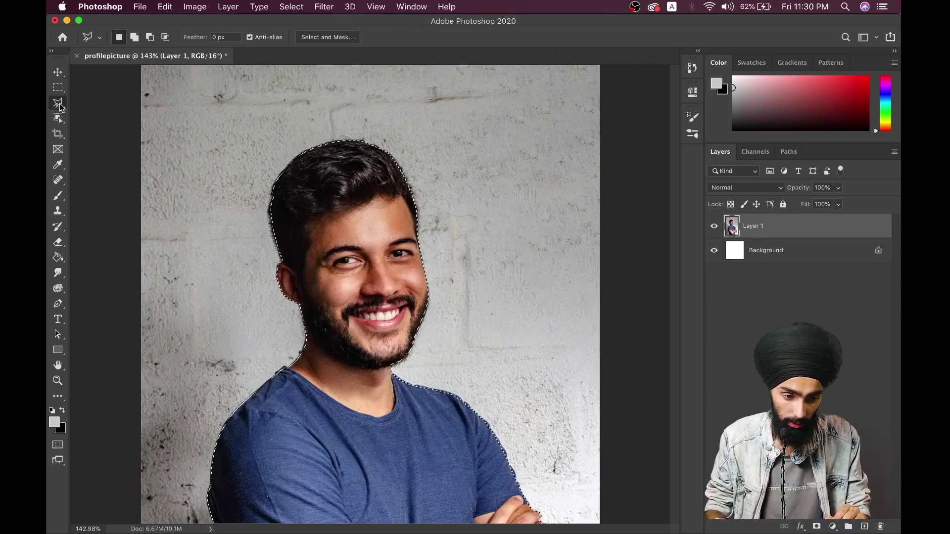
right_click(359, 166)
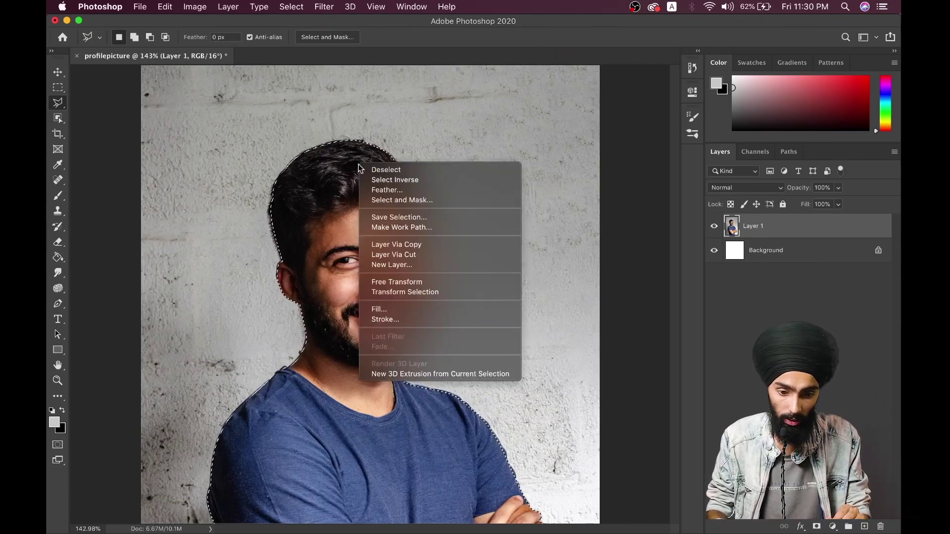
left_click(385, 180)
scroll(471, 265, "down", 2)
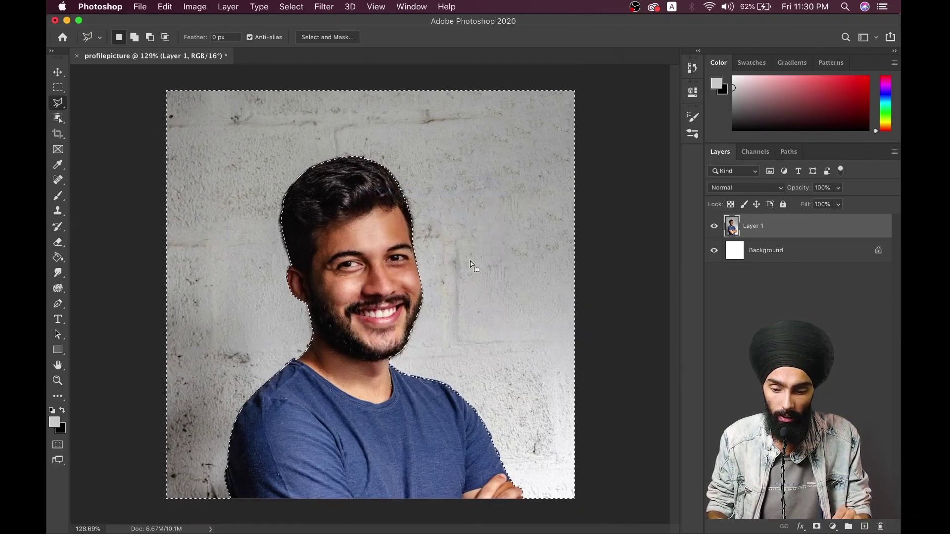
key("Delete")
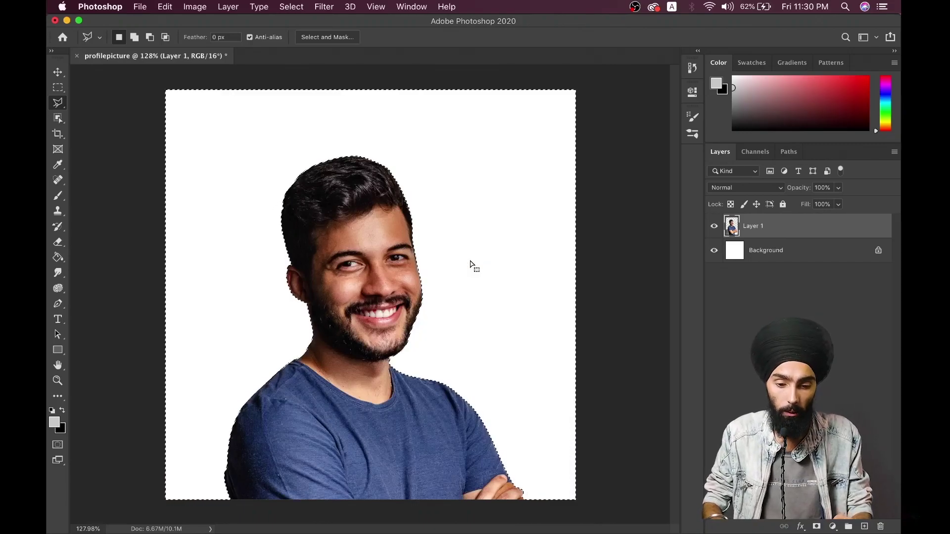
key("cmd+d")
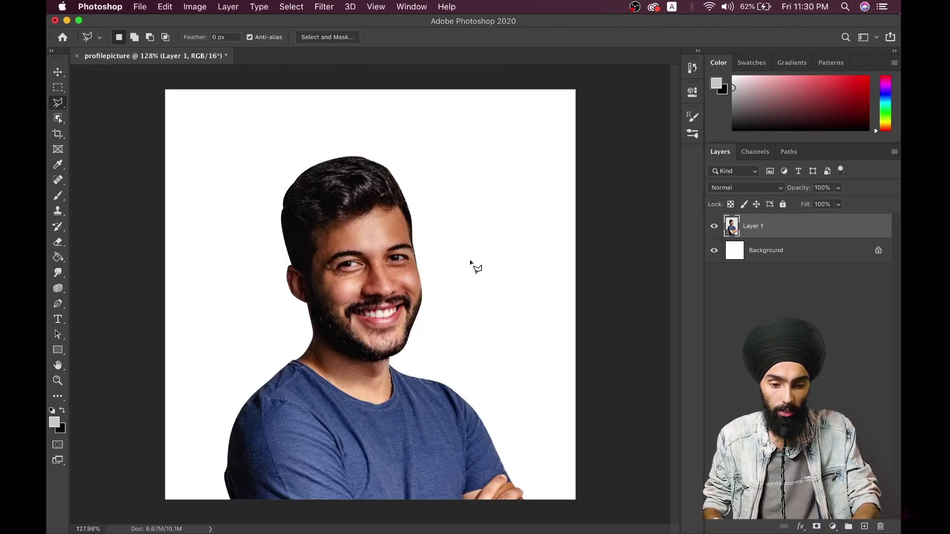
Crop the image to the current canvas bounds to discard outside pixels, and move the man's cutout slightly left.
left_click(59, 73)
scroll(547, 337, "down", 3)
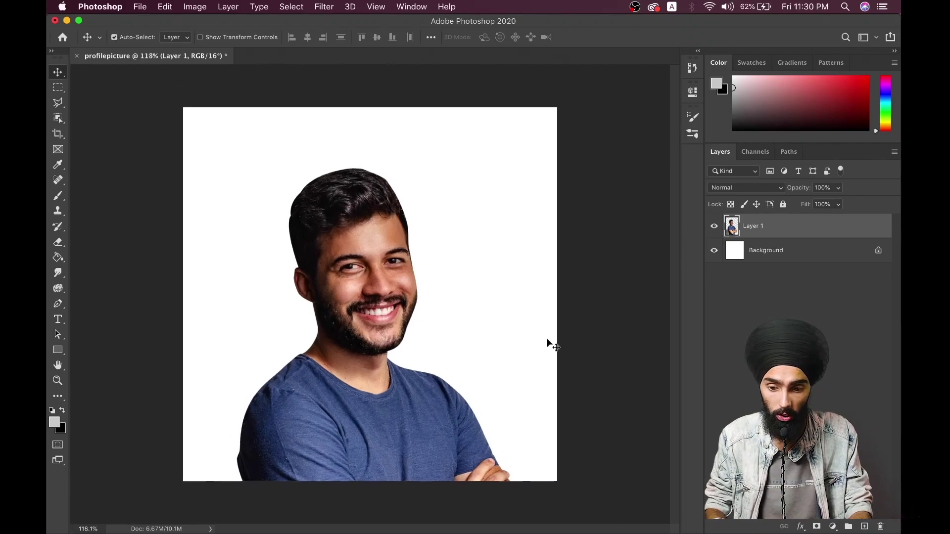
left_click(58, 135)
key("Return")
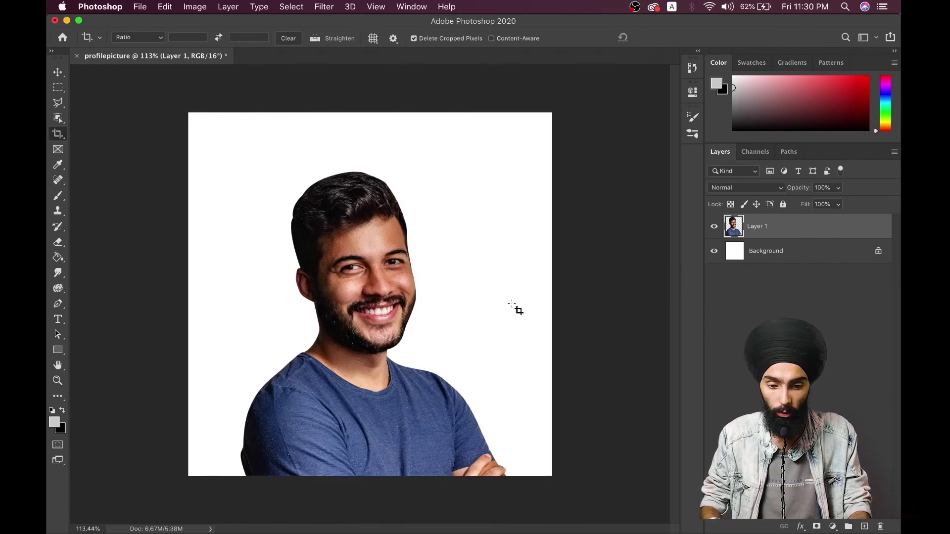
left_click(58, 72)
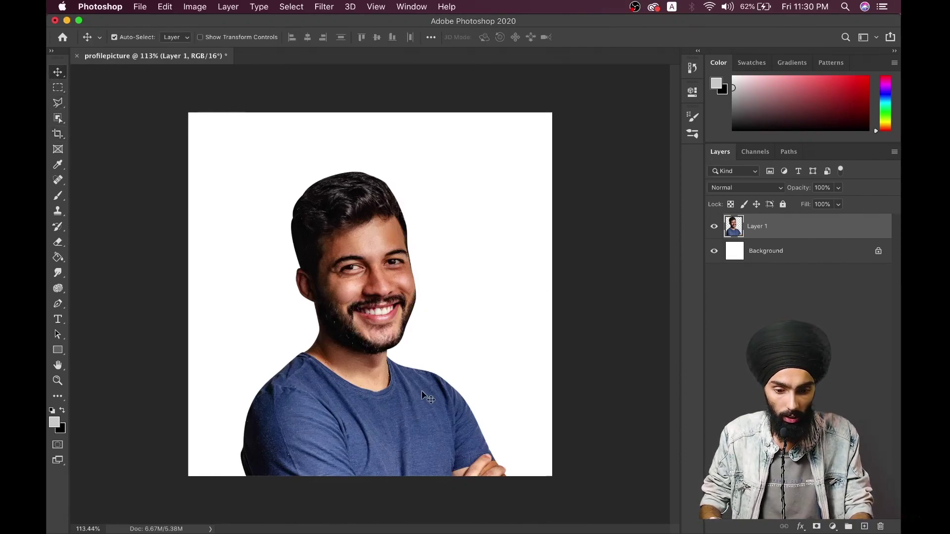
mouse_move(384, 415)
left_mouse_down()
mouse_move(396, 400)
mouse_move(379, 414)
left_mouse_up()
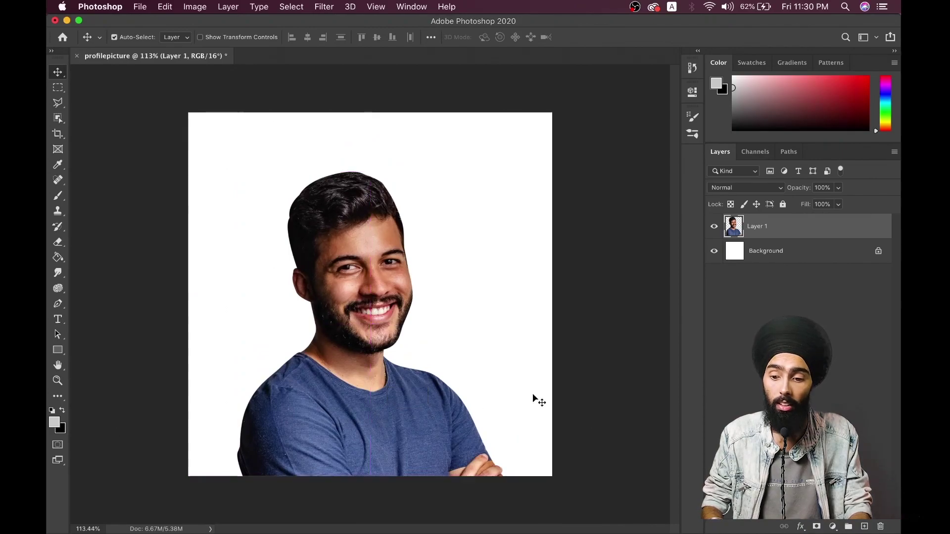
Set the background colour to yellow (ffbd18) and fill the Background layer behind the man with it.
left_click(788, 255)
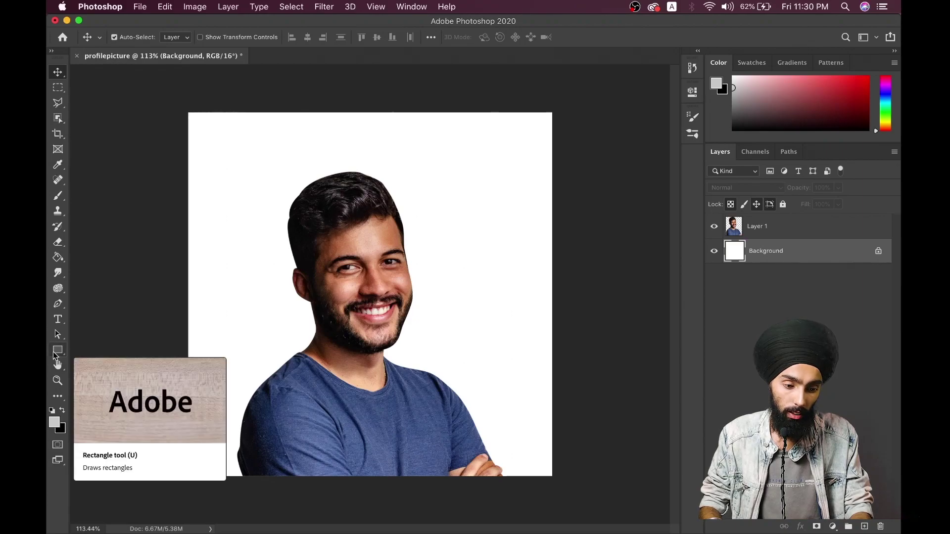
left_click(60, 428)
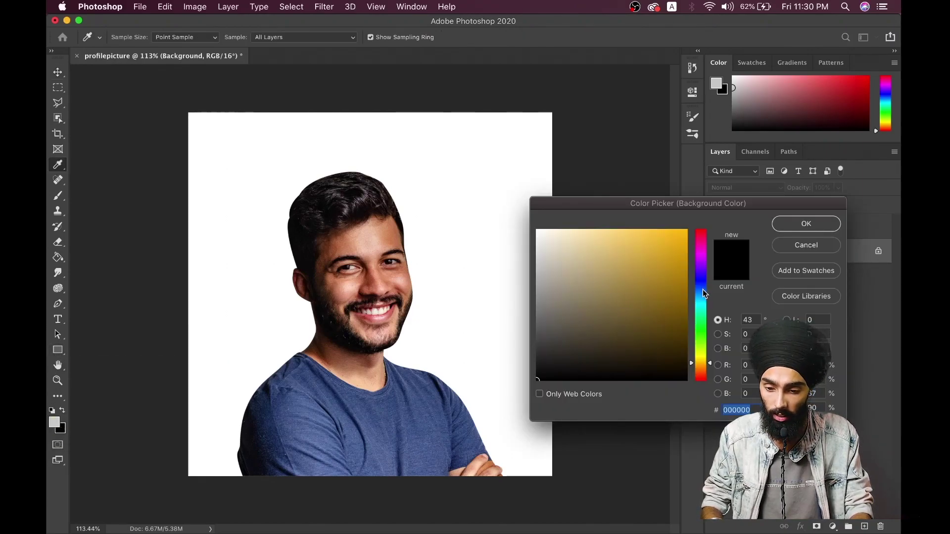
left_click_drag(676, 285, 674, 222)
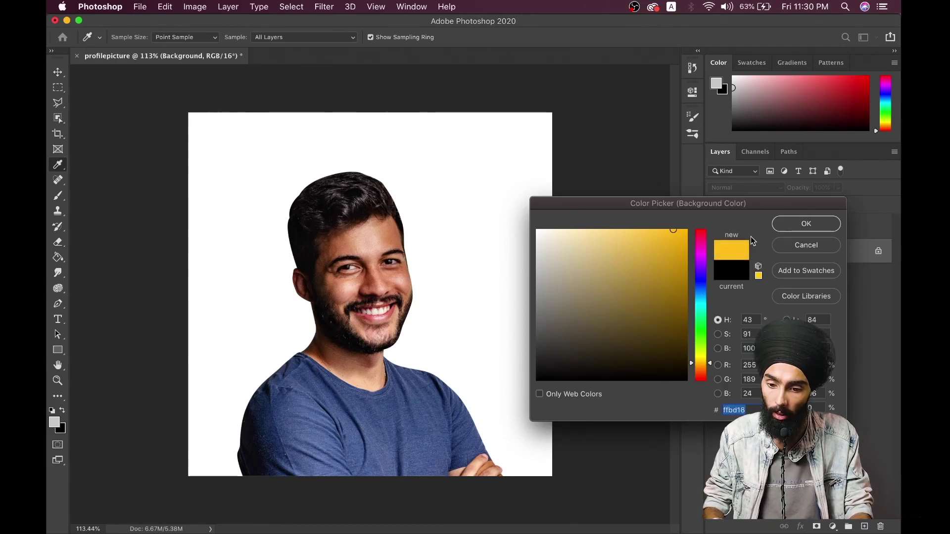
left_click(806, 223)
key("v")
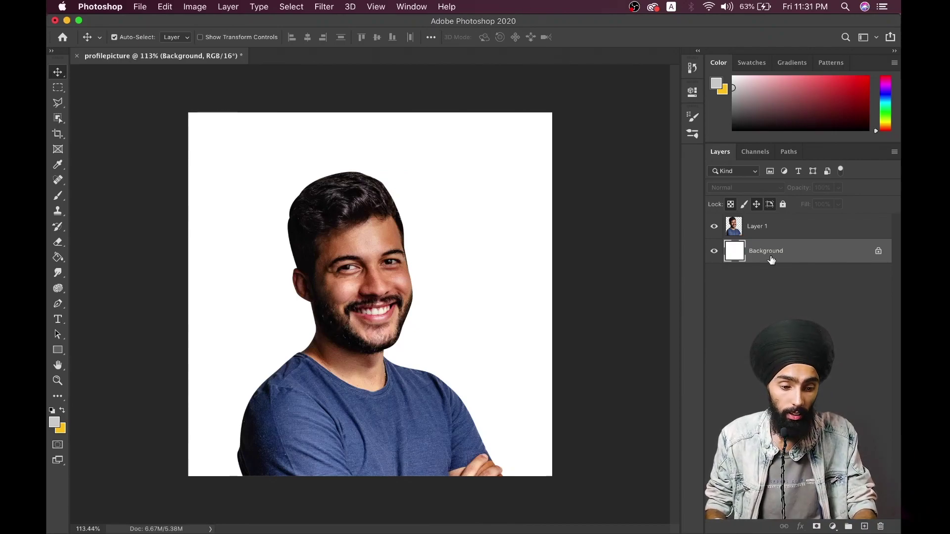
key("super+BackSpace")
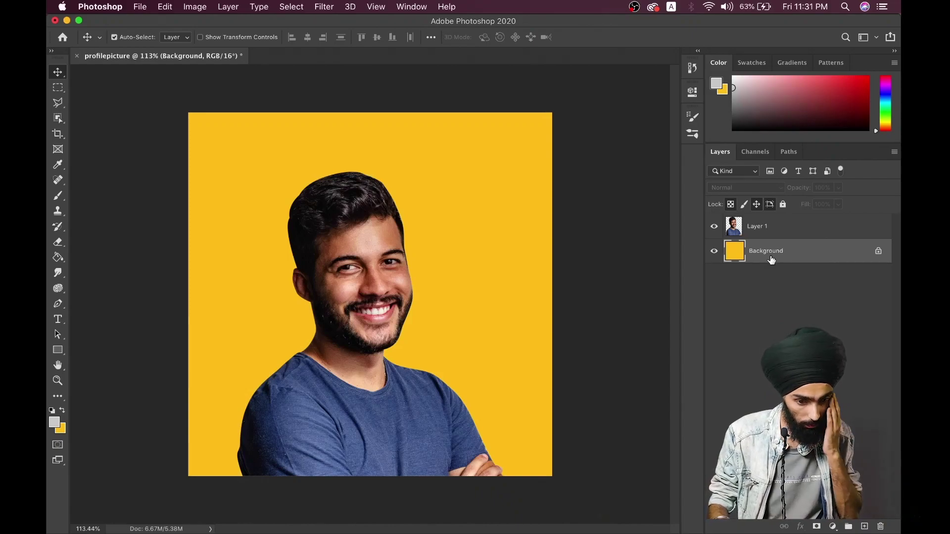
scroll(503, 397, "down", 1)
scroll(504, 397, "down", 3)
scroll(504, 396, "up", 4)
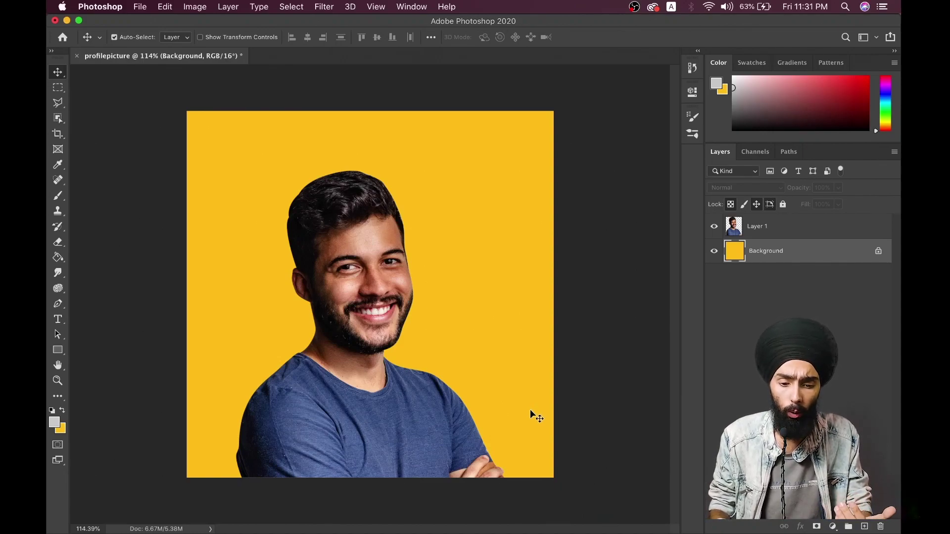
left_click(753, 231)
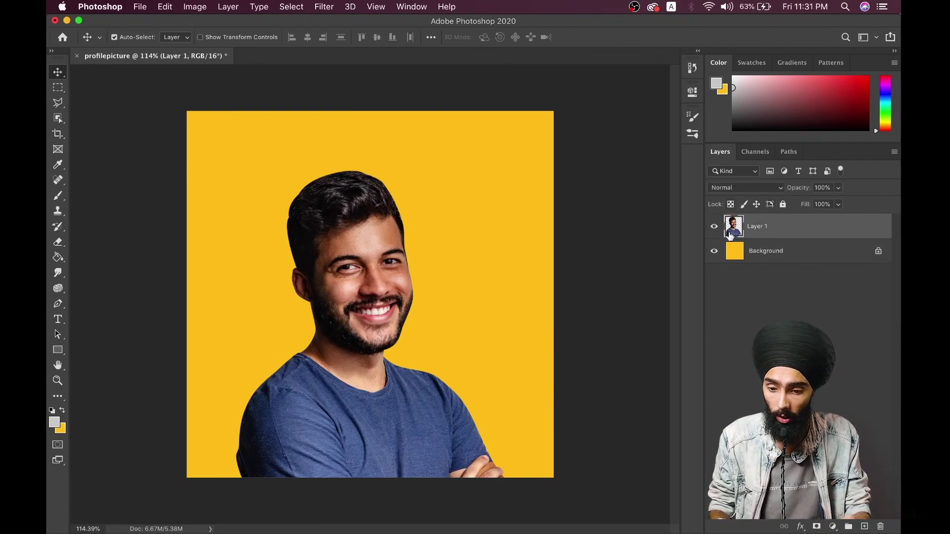
double_click(784, 232)
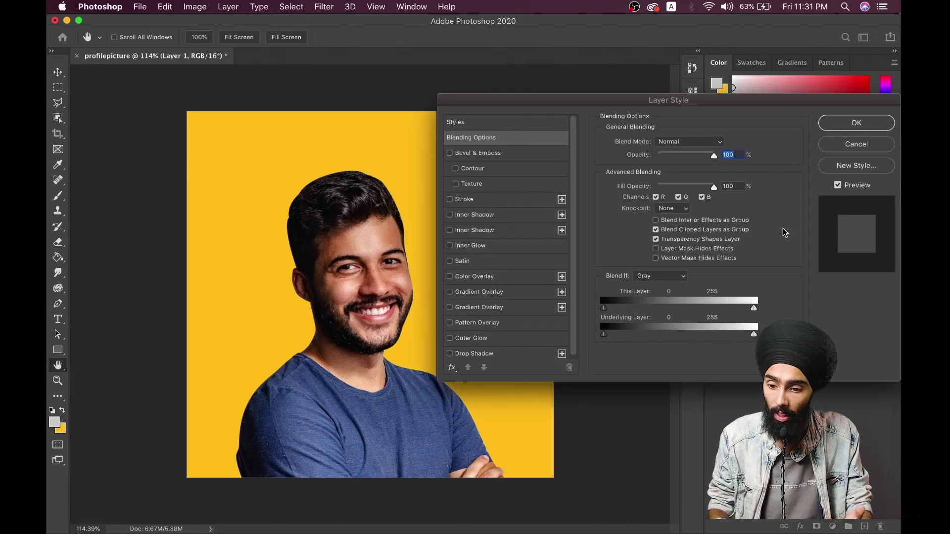
left_click(856, 144)
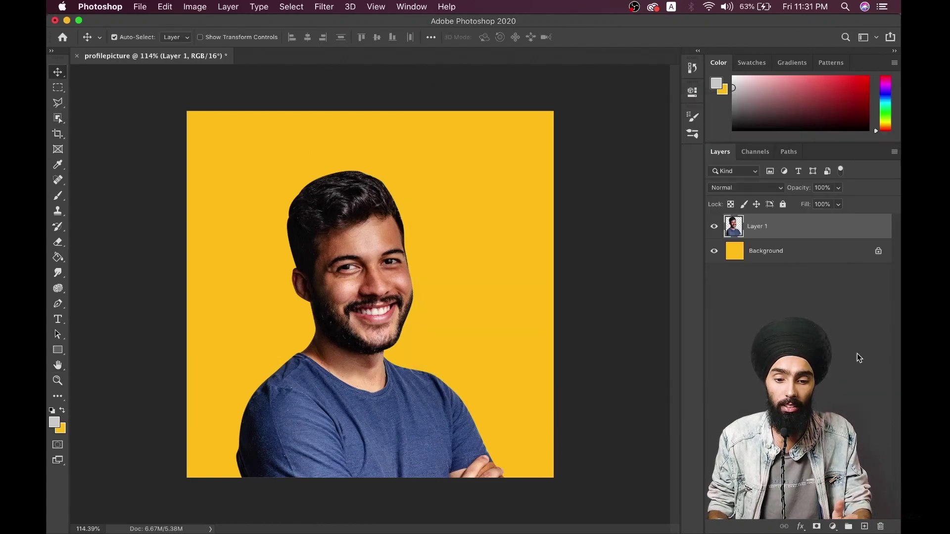
Change the background colour to cyan (18f1ff), fill the Background layer with it and deselect all layers.
left_click(746, 258)
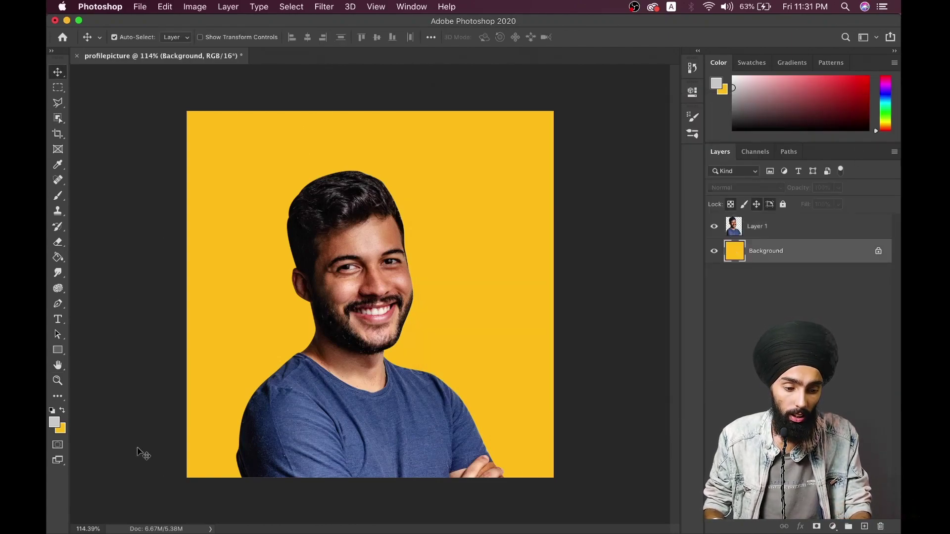
left_click(60, 428)
left_click(706, 305)
left_click(796, 224)
key("super+BackSpace")
key("v")
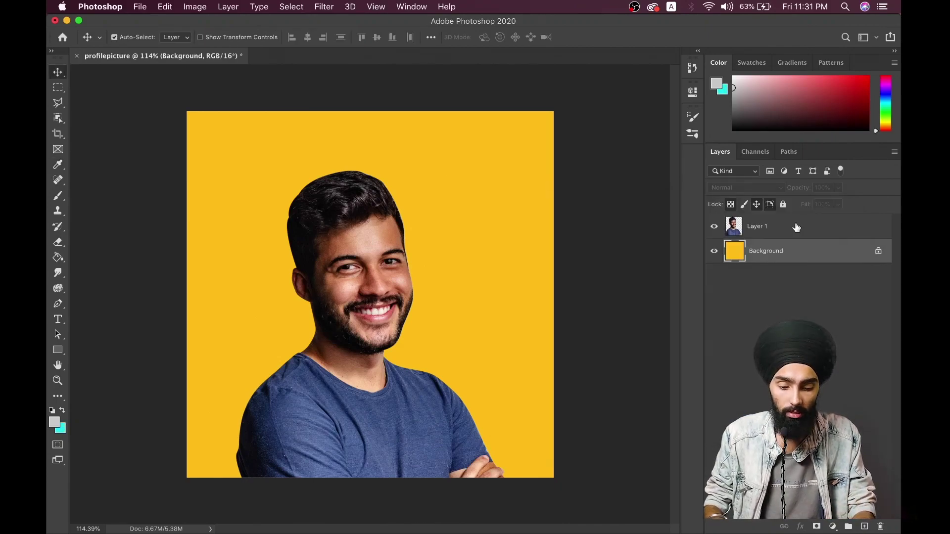
left_click(643, 246, "super")
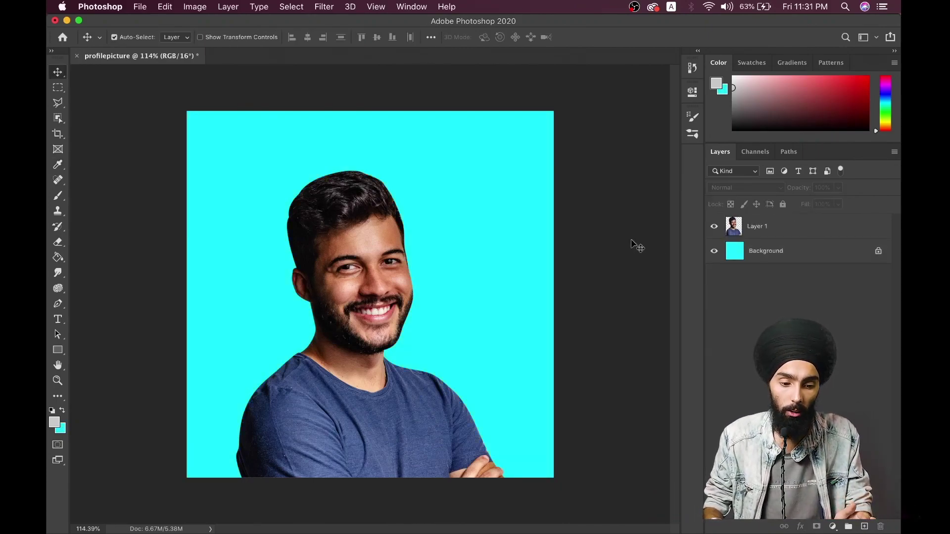
Switch the background colour to purple (d618ff) and fill the Background layer with it.
left_click(60, 428)
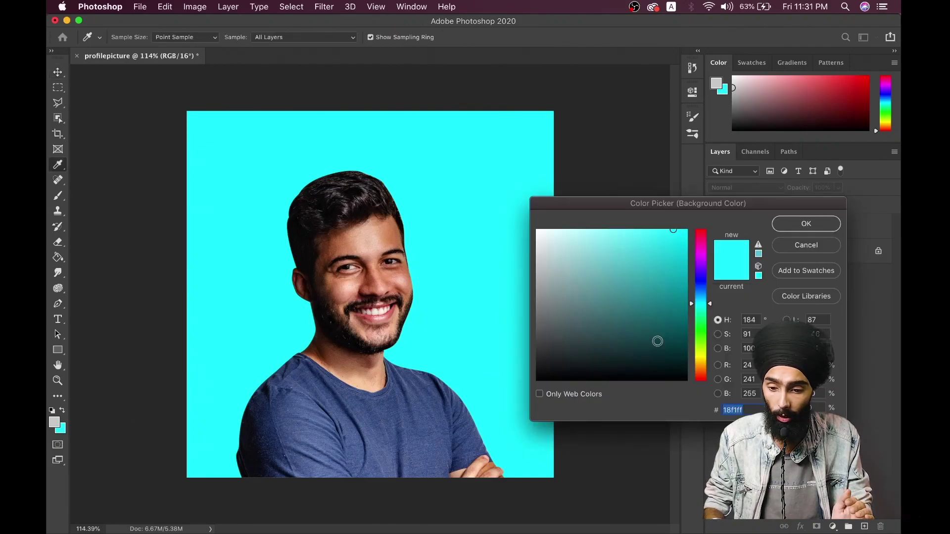
left_click(702, 258)
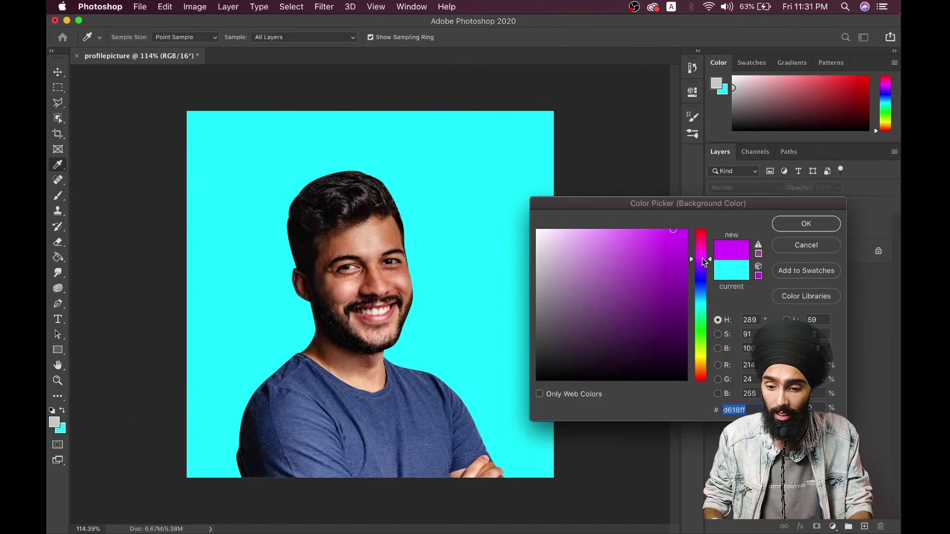
left_click(797, 224)
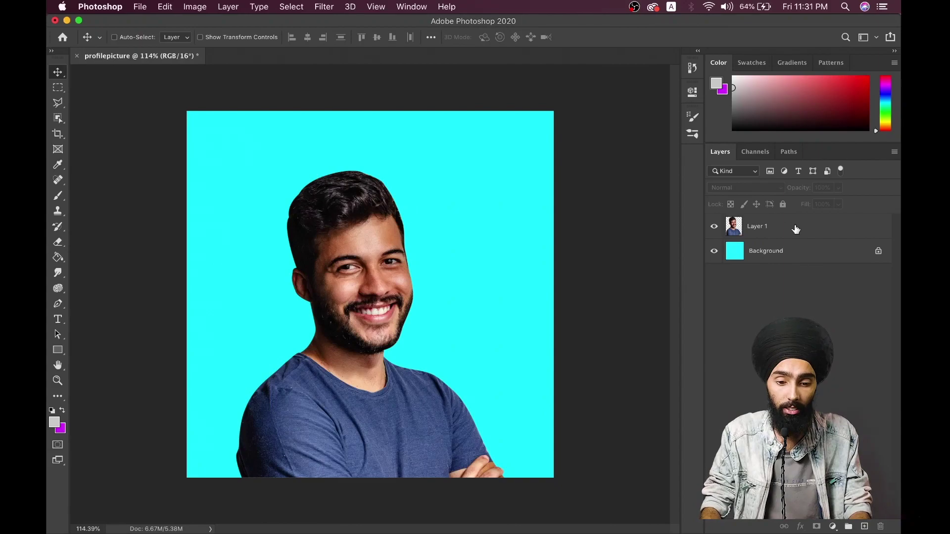
left_click(788, 257)
key("super+BackSpace")
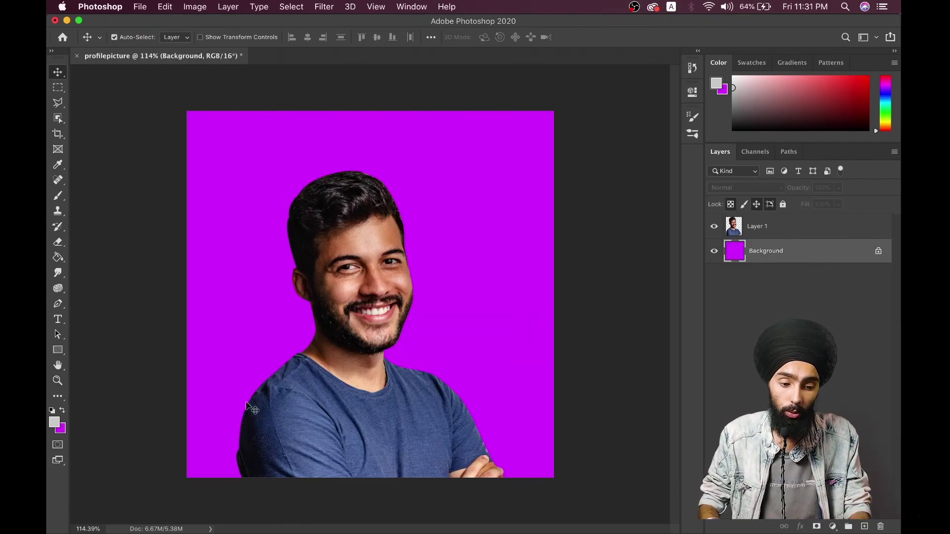
Set the background colour to a lighter yellow (ffcb18) and refill the Background layer with it.
left_click(62, 429)
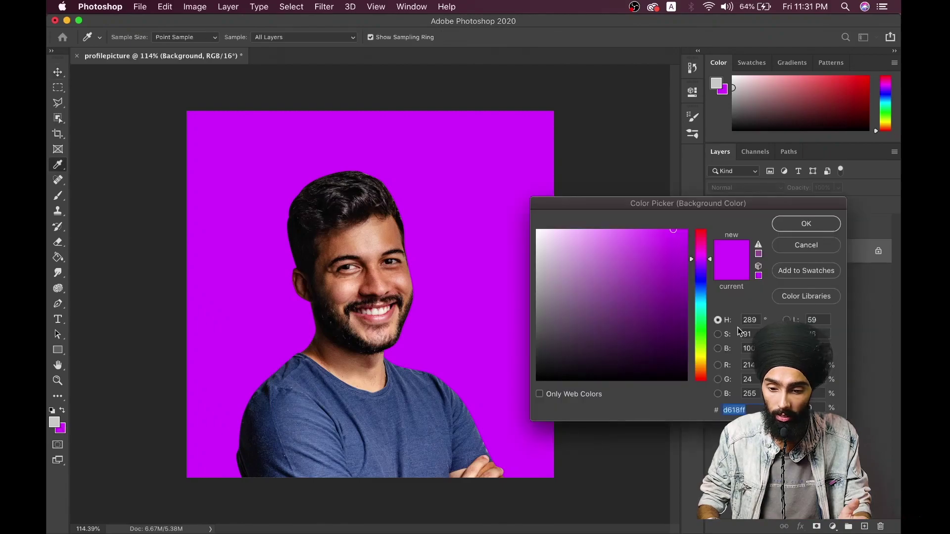
left_click(706, 363)
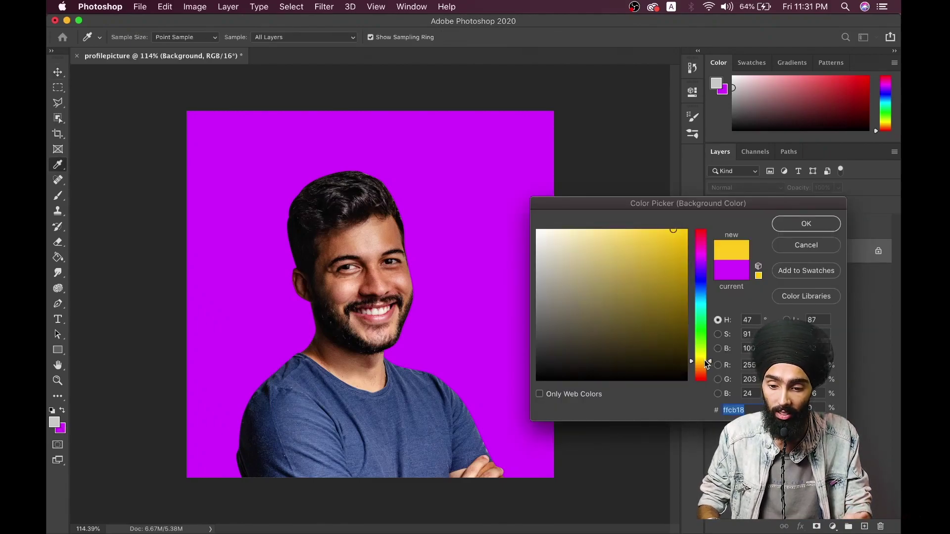
left_click(778, 226)
key("super+BackSpace")
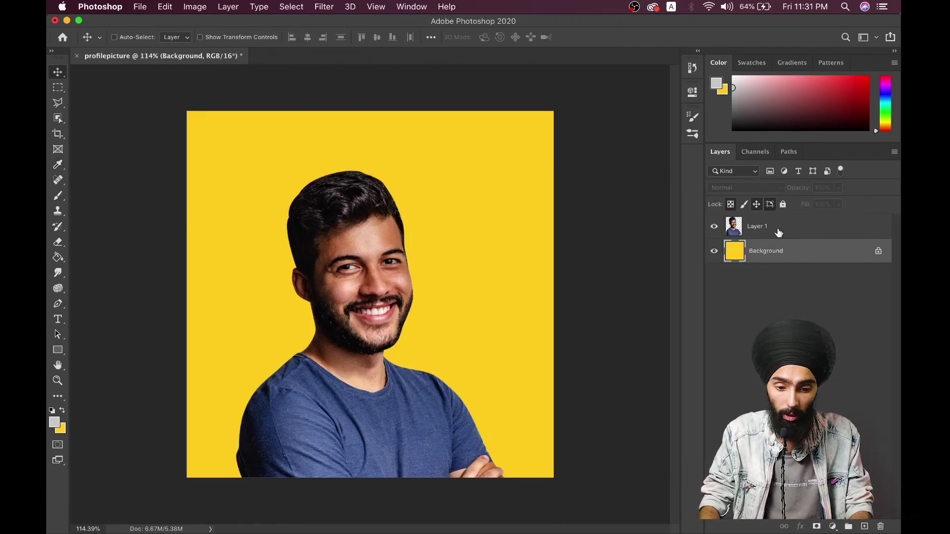
key("super")
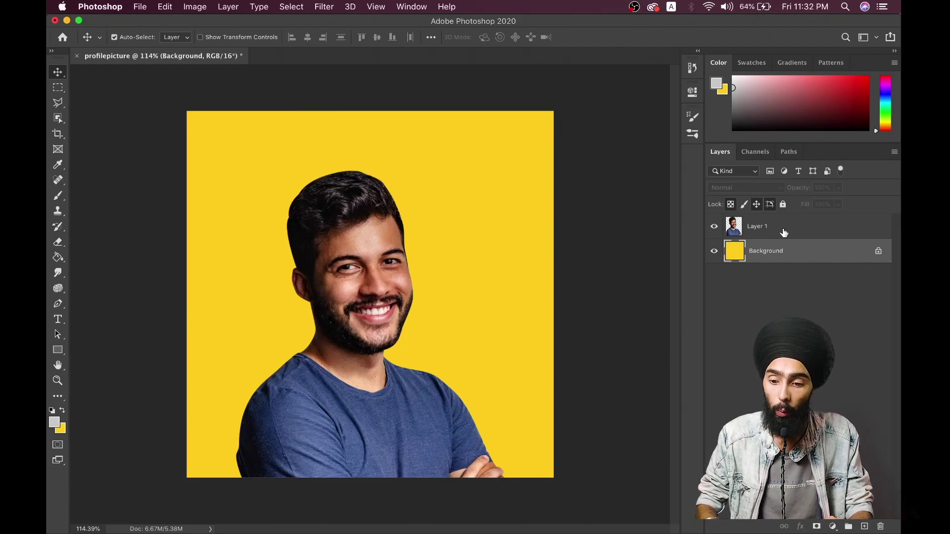
left_click(799, 234)
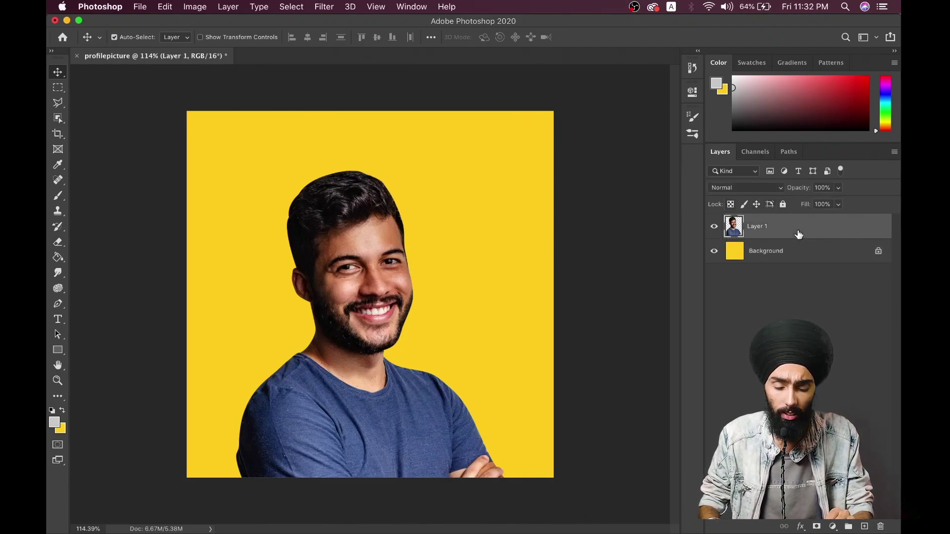
double_click(821, 236)
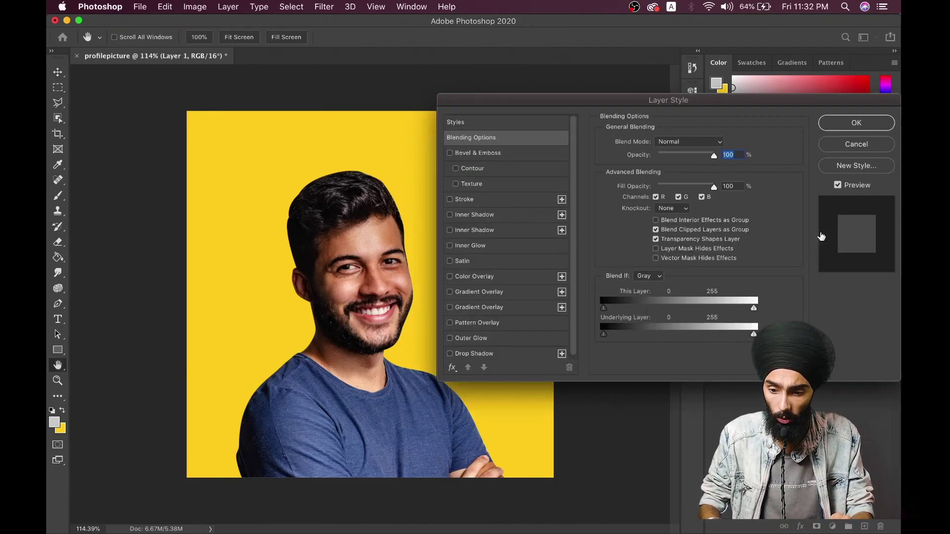
left_click(841, 143)
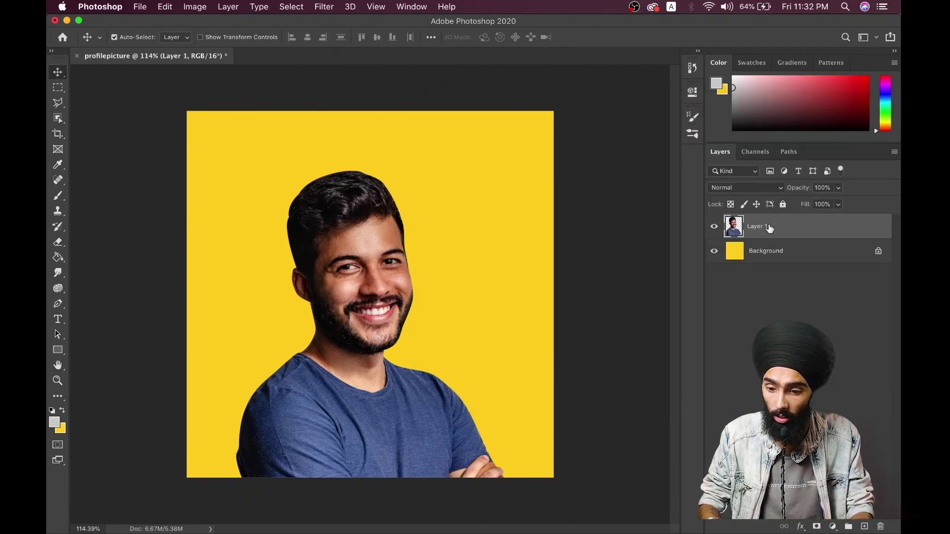
Add a white (ffffff) Stroke layer style with a size of 10 px to the man's cutout on Layer 1.
double_click(836, 231)
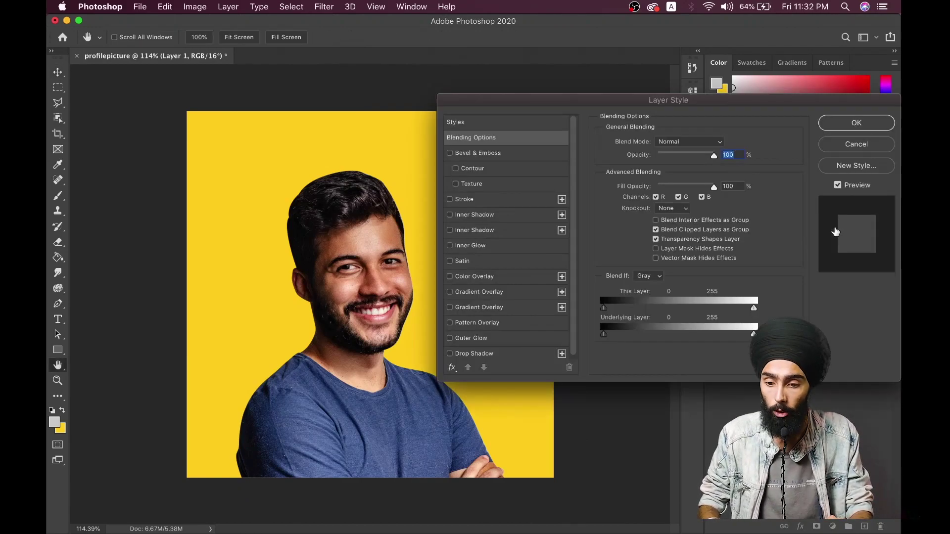
left_click(459, 199)
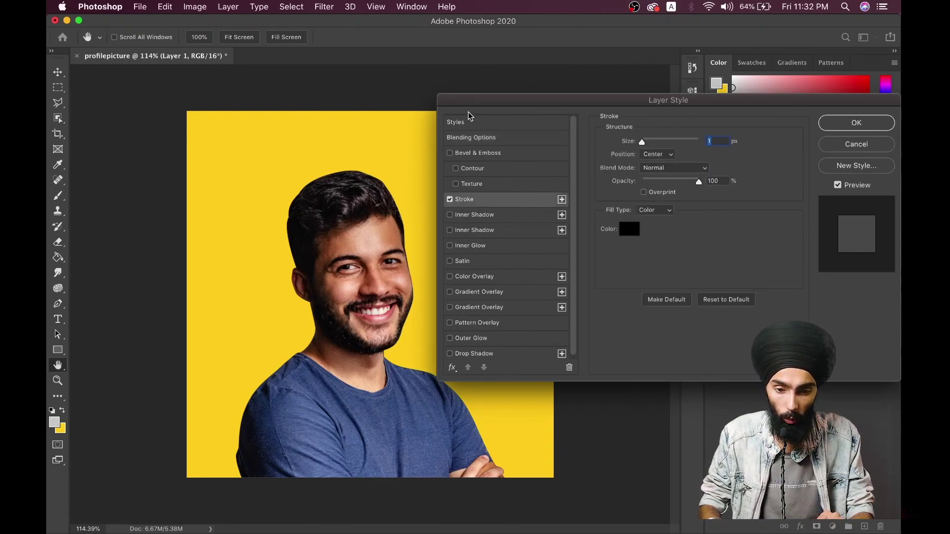
left_click_drag(463, 102, 497, 104)
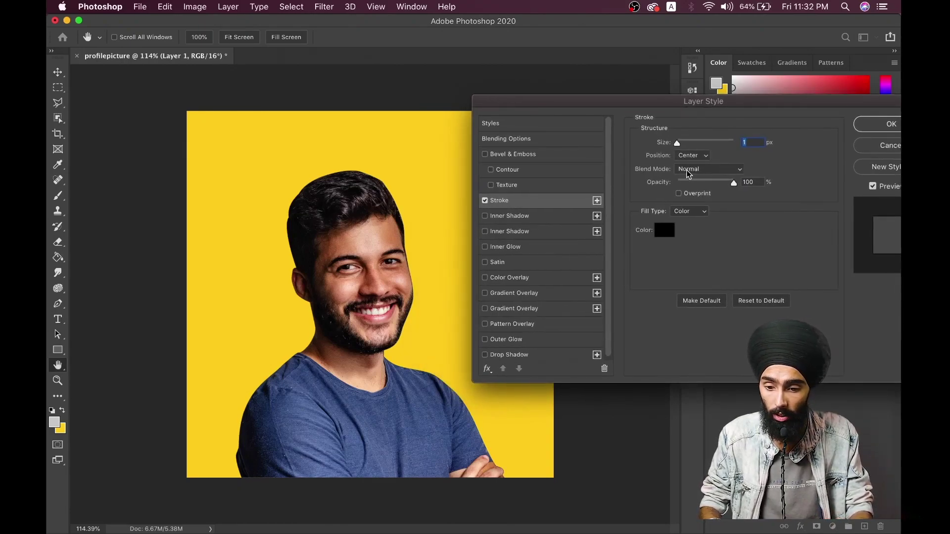
left_click(665, 239)
left_click_drag(581, 265, 538, 231)
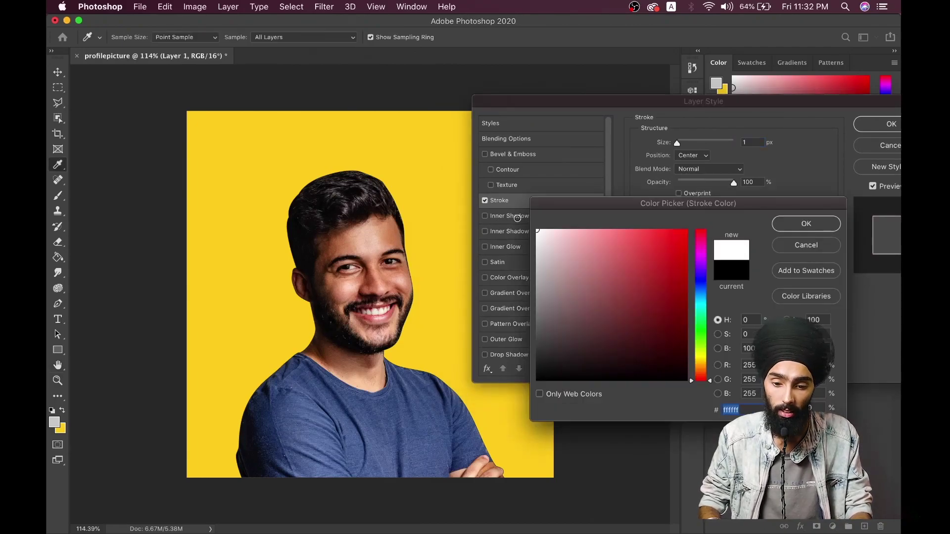
left_click(800, 221)
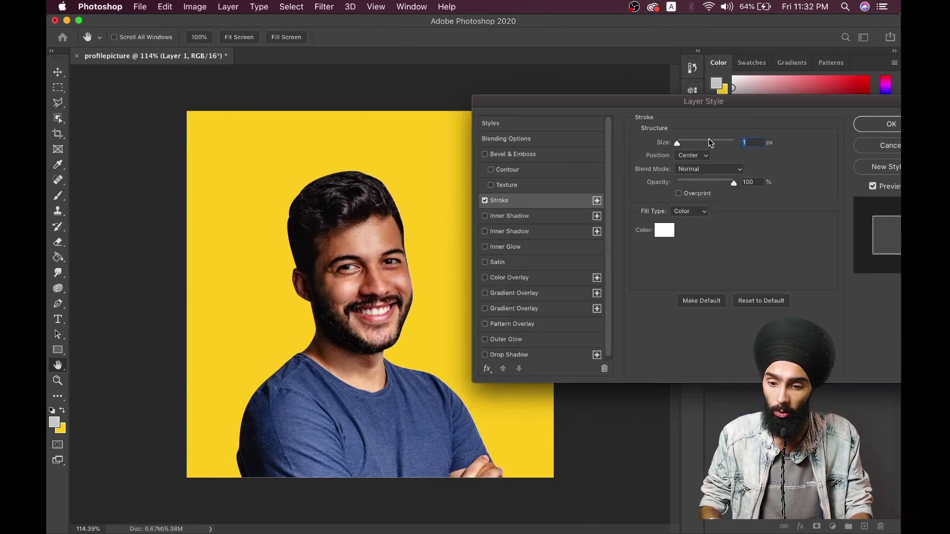
type("5")
key("Return")
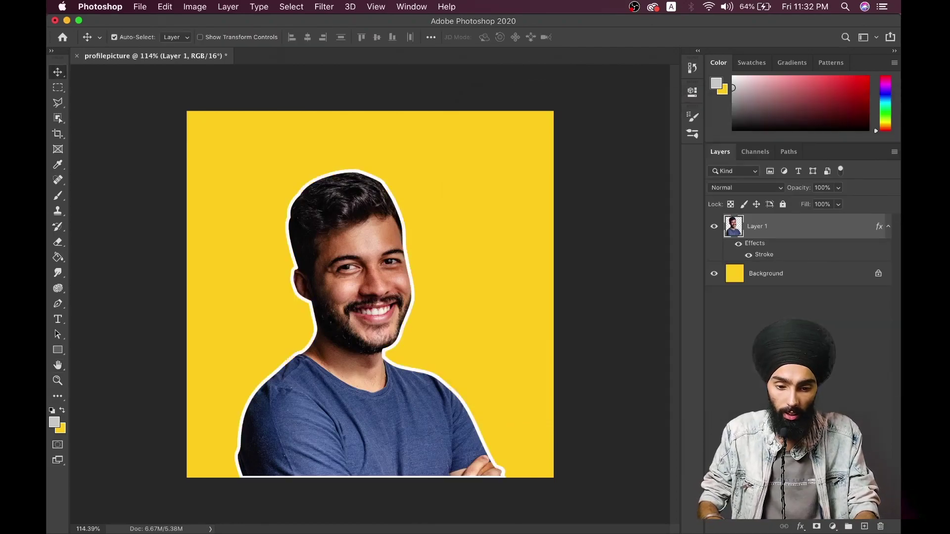
Set the cutout's stroke position to Outside and its size to 20 px, and fit the whole canvas in view.
double_click(765, 255)
left_click(656, 160)
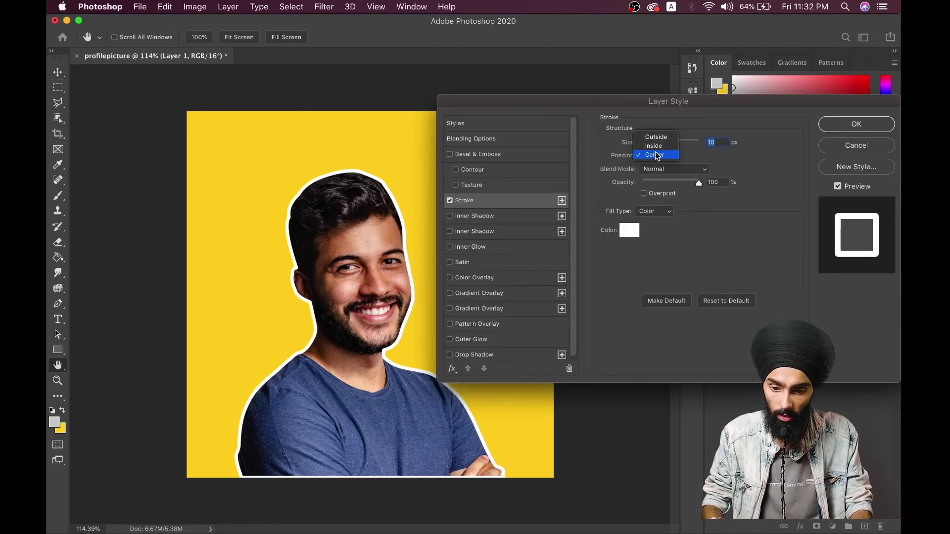
left_click(656, 137)
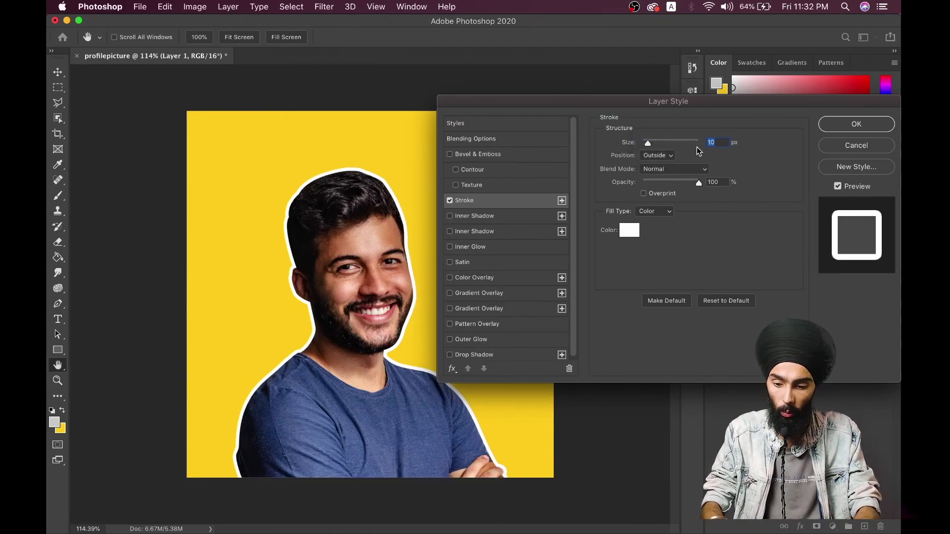
type("20")
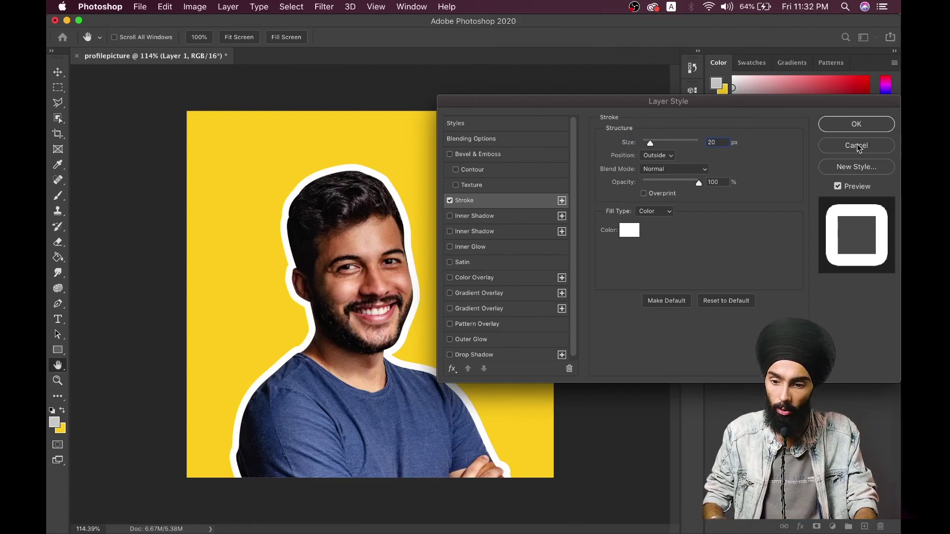
left_click(843, 128)
key("v")
key("super+0")
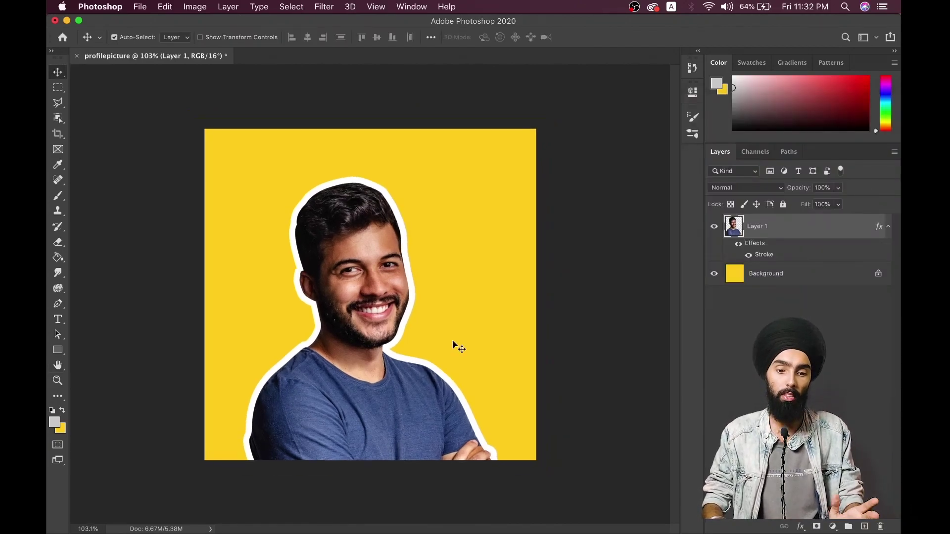